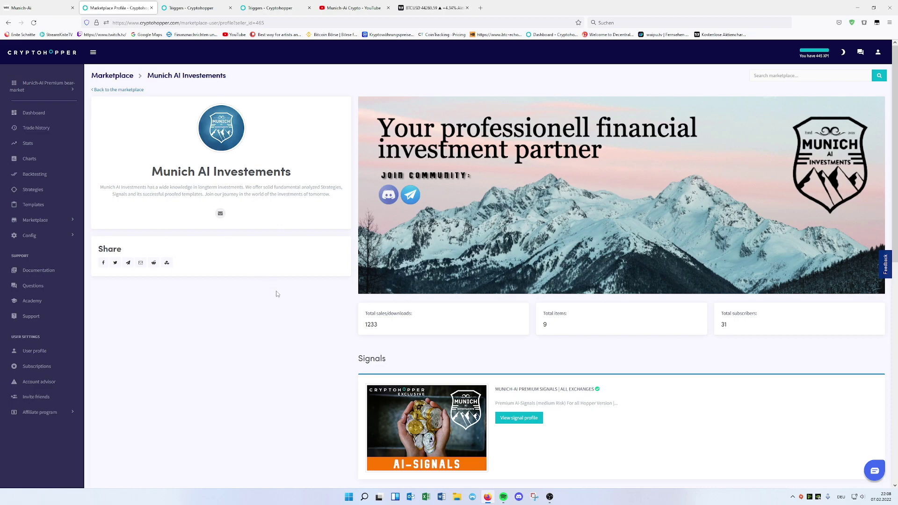
# Scroll the Munich AI Investements profile down to its Rebound, Compounder and template items
pyautogui.scroll(-5, 276, 293)
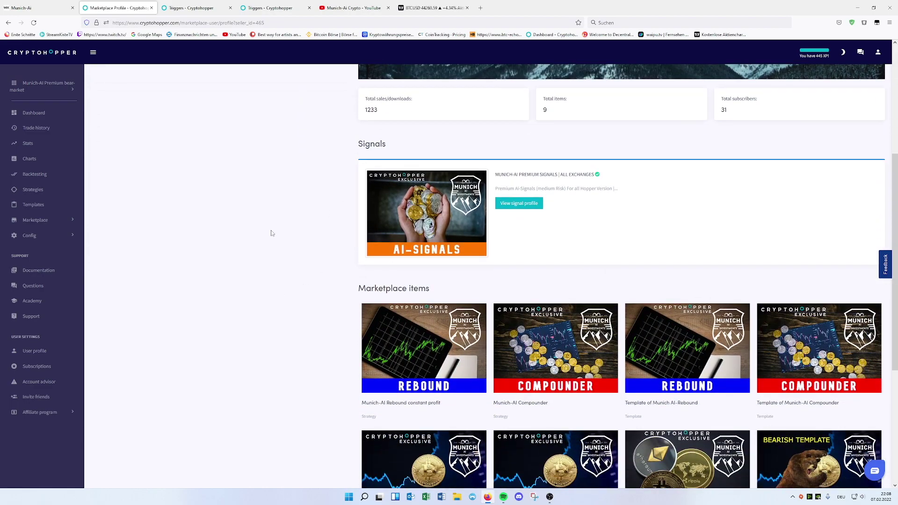
pyautogui.scroll(-3, 266, 234)
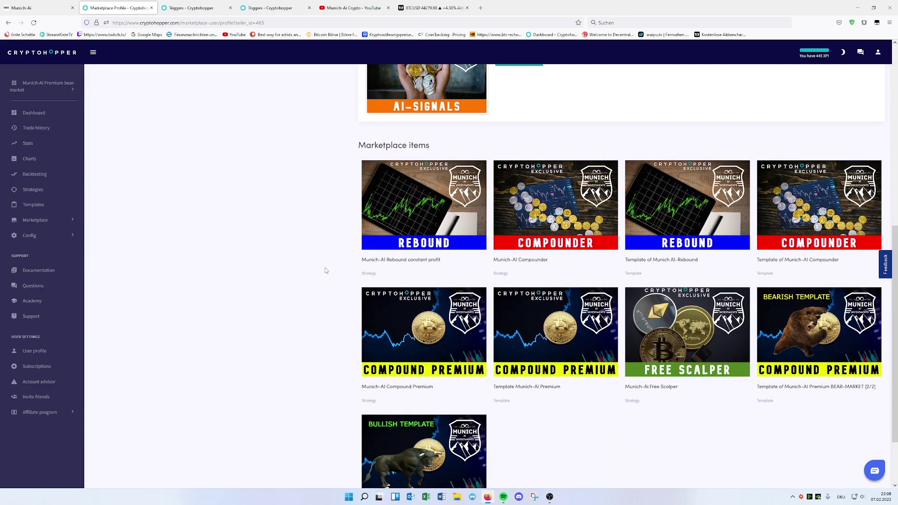
pyautogui.scroll(3, 289, 285)
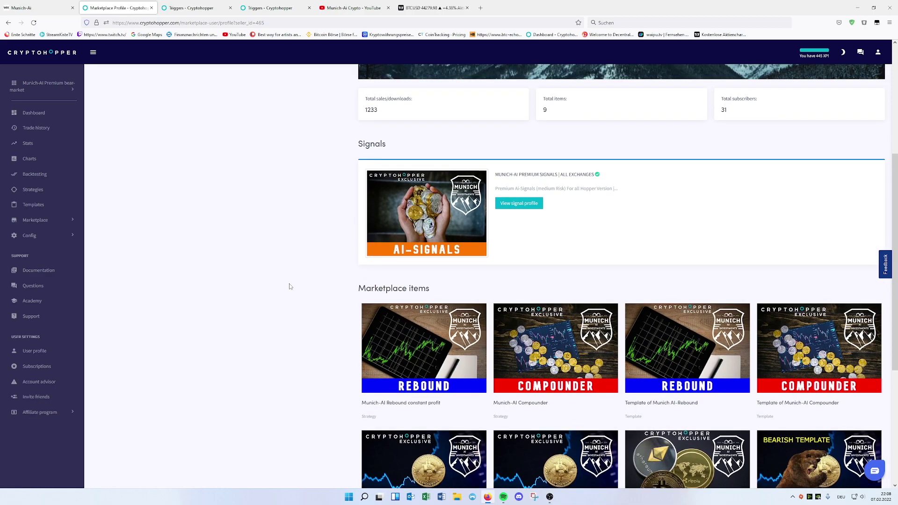
pyautogui.scroll(-2, 289, 286)
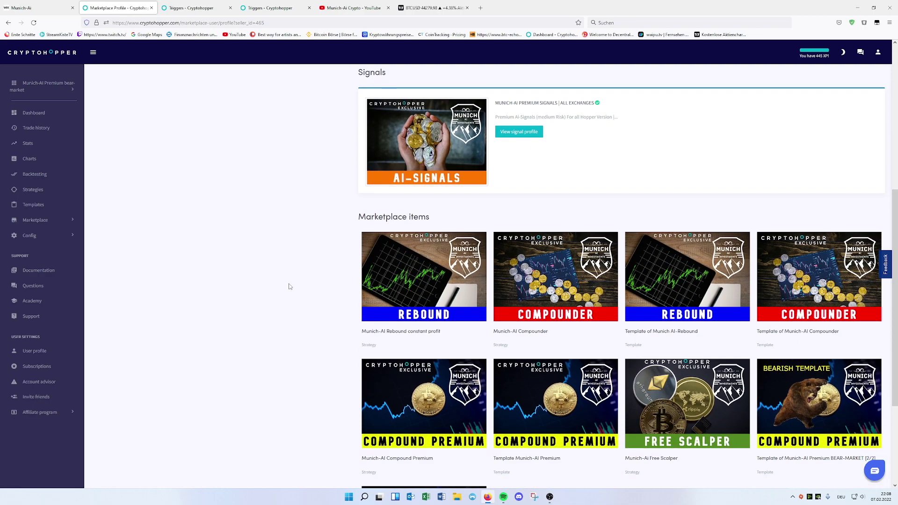
# Review the BTCUSD daily chart's EMA lines, then return to the Munich AI marketplace profile
pyautogui.click(418, 8)
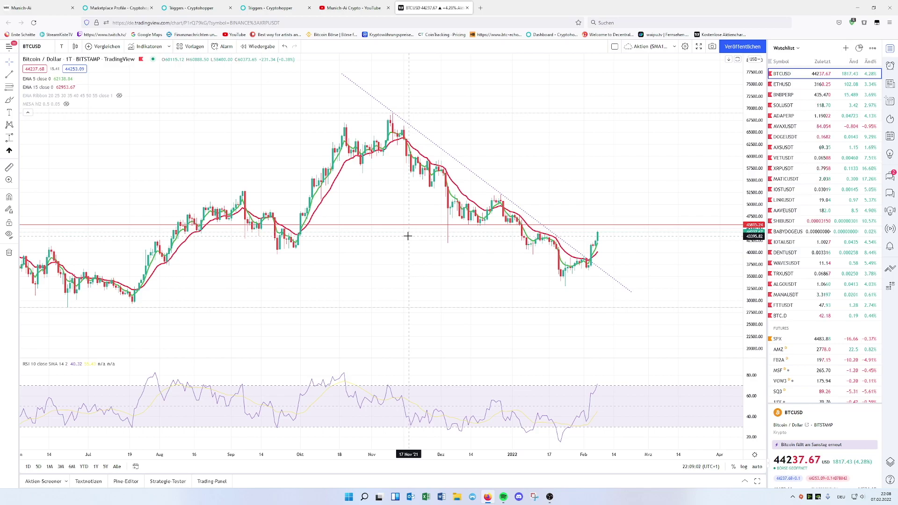
pyautogui.click(118, 8)
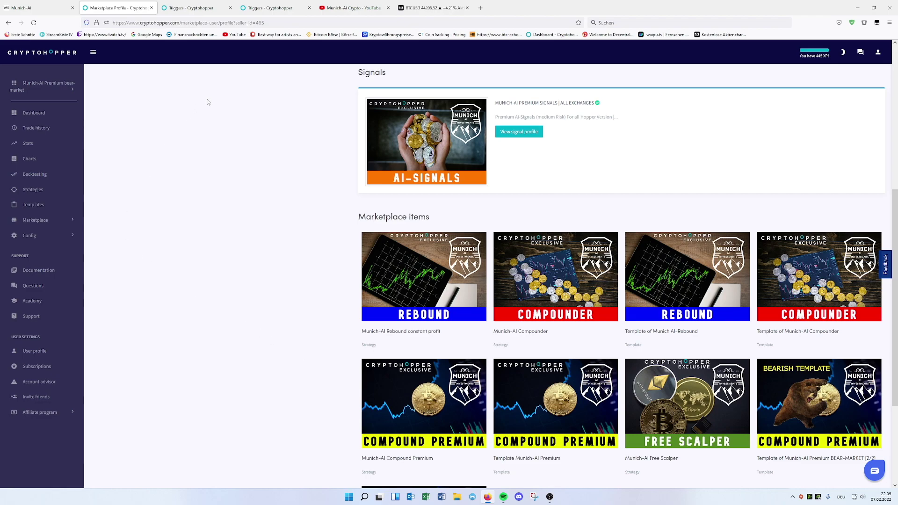
# Look over the Munich-Ai Crypto channel's recent uploads, then return to the BTCUSD chart
pyautogui.click(341, 9)
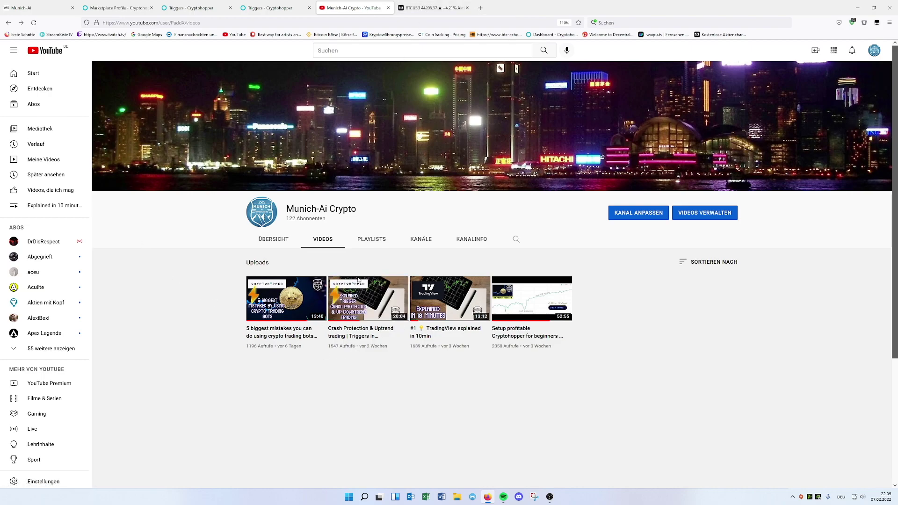
pyautogui.click(433, 8)
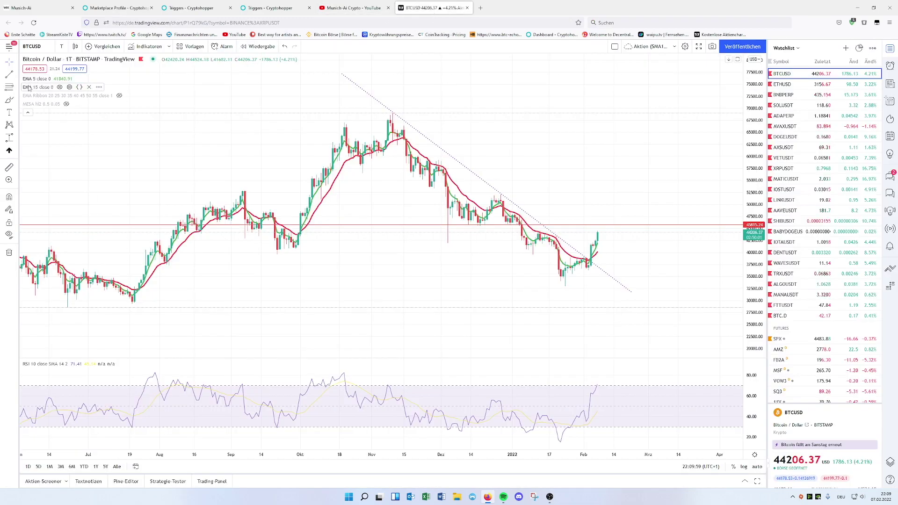
# Switch BTCUSD to 30-minute candles and inspect late January through the later rally
pyautogui.click(61, 46)
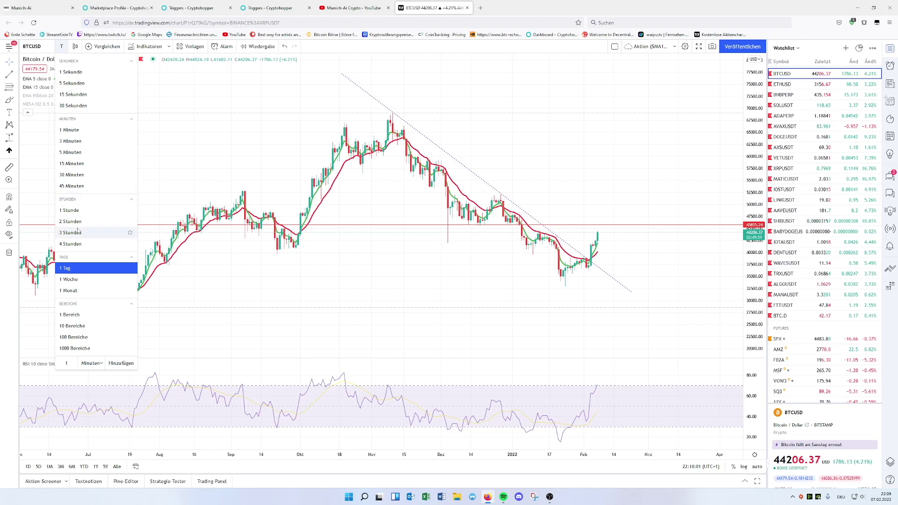
pyautogui.click(71, 175)
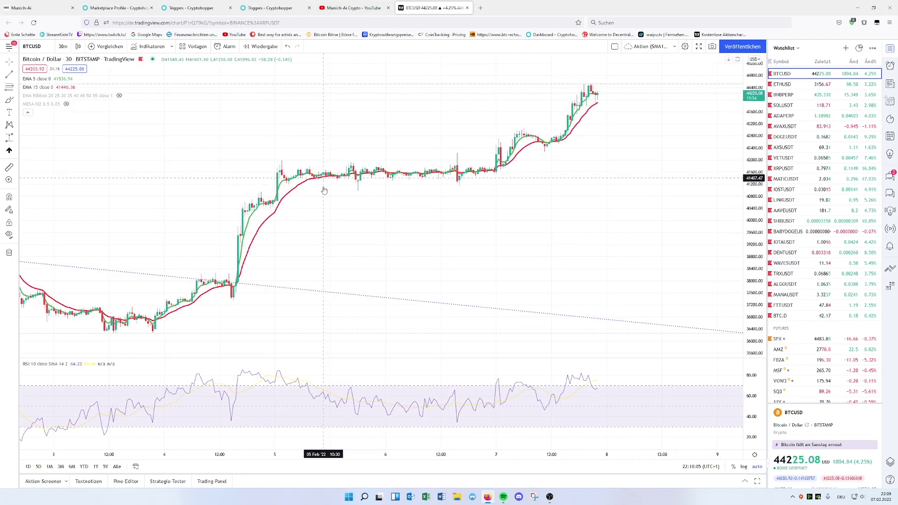
pyautogui.scroll(3, 330, 242)
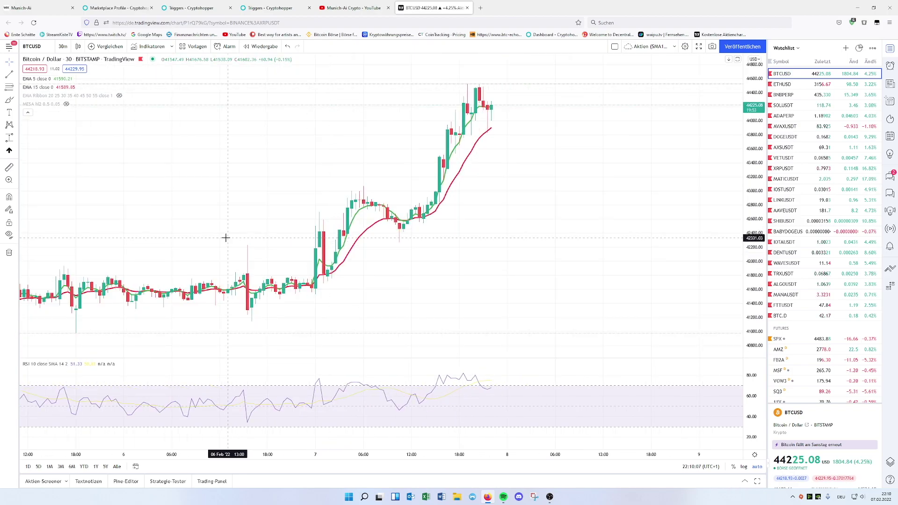
pyautogui.scroll(-3, 226, 238)
pyautogui.moveTo(221, 251); pyautogui.dragTo(514, 225)
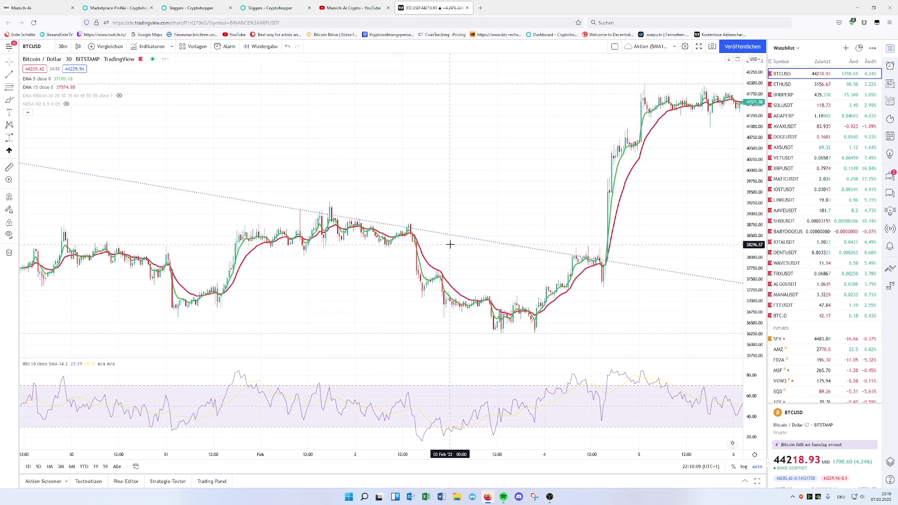
pyautogui.scroll(2, 450, 244)
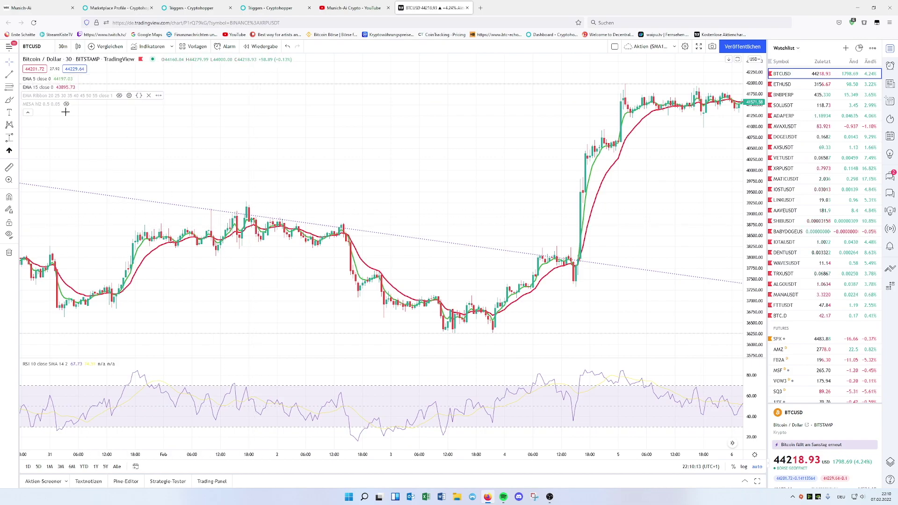
pyautogui.moveTo(161, 192); pyautogui.dragTo(361, 192)
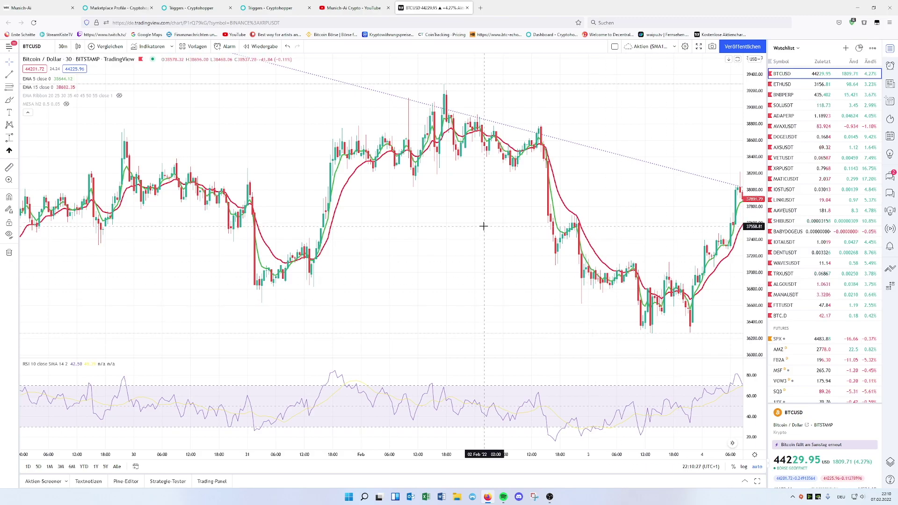
pyautogui.scroll(-3, 484, 227)
pyautogui.moveTo(537, 202); pyautogui.dragTo(363, 202)
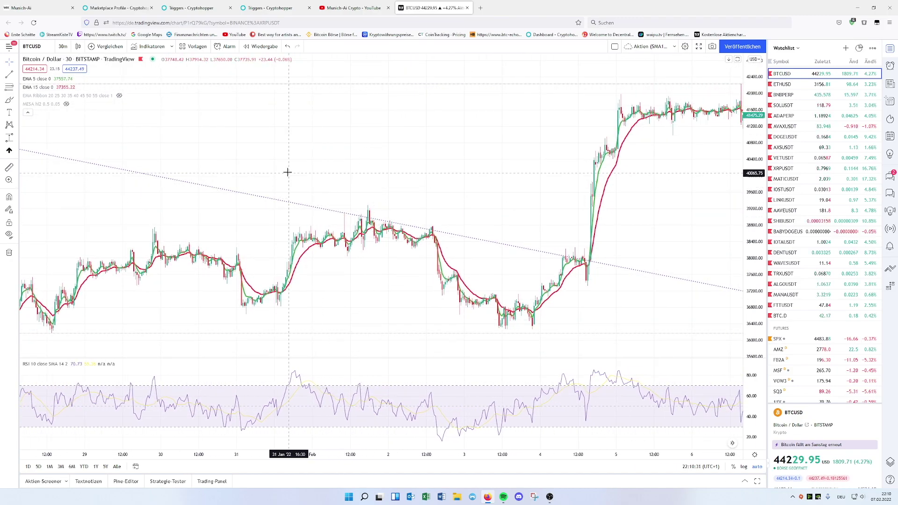
pyautogui.hscroll(5, 433, 158)
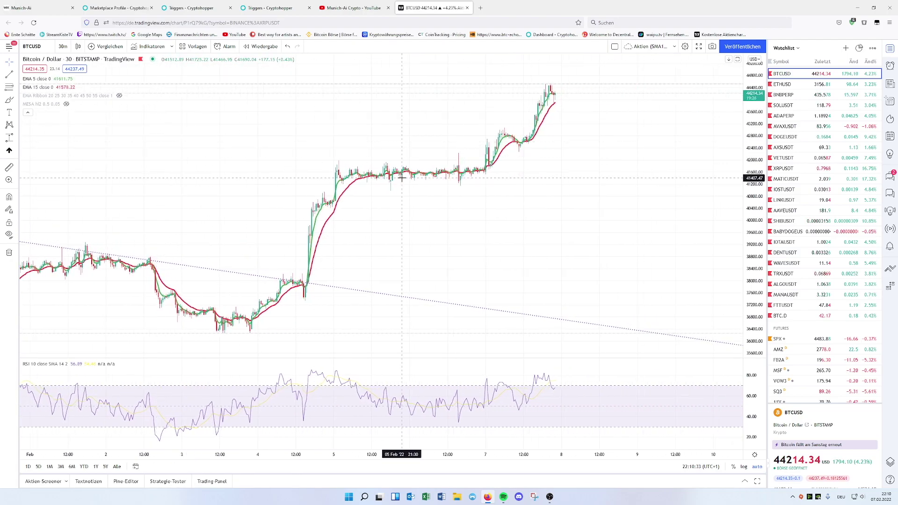
pyautogui.scroll(-1, 259, 164)
pyautogui.scroll(-1, 181, 155)
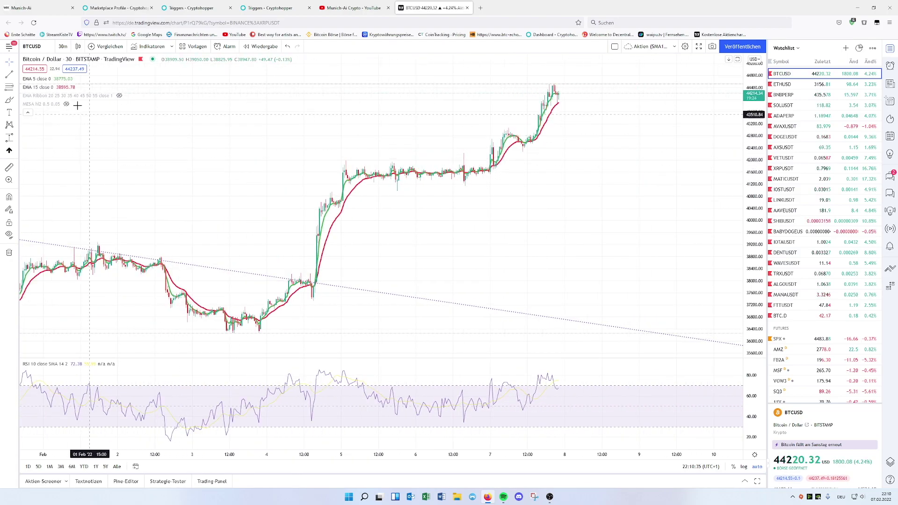
# Put the chart back on daily candles and show the MESA indicator's bands
pyautogui.click(62, 46)
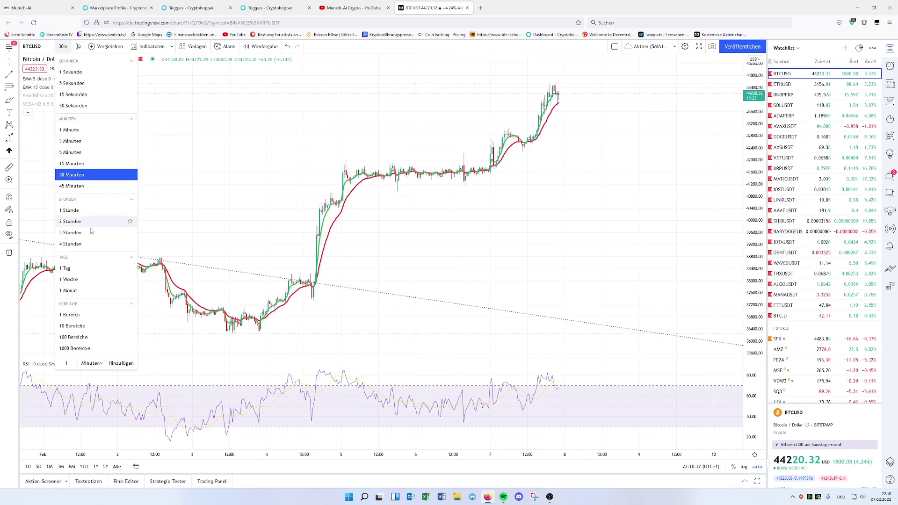
pyautogui.click(95, 267)
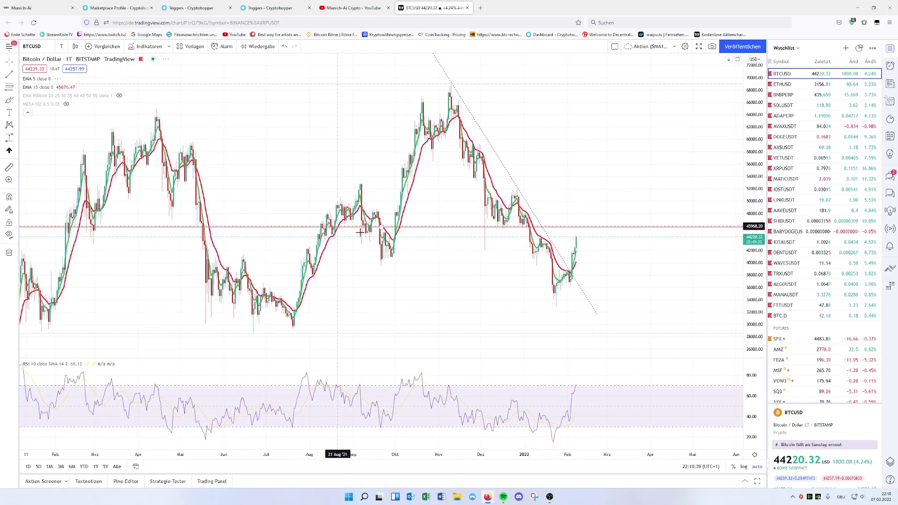
pyautogui.scroll(3, 571, 262)
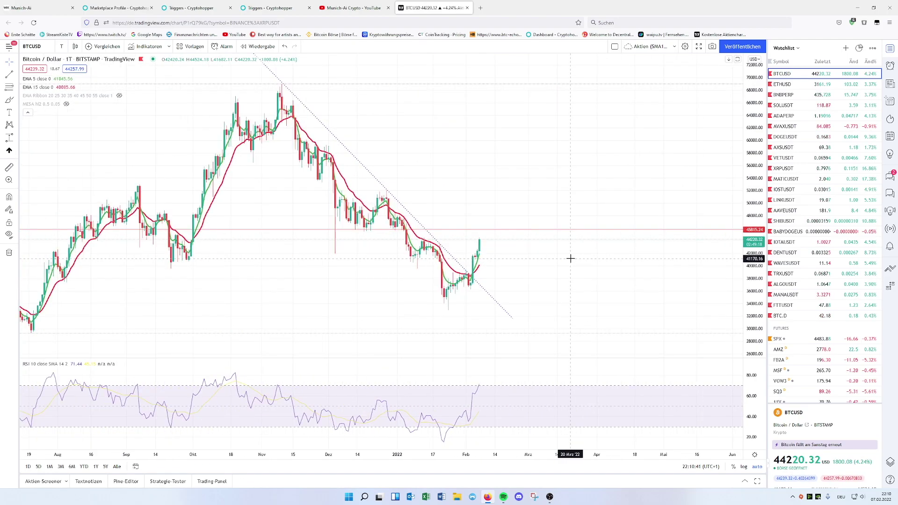
pyautogui.click(66, 104)
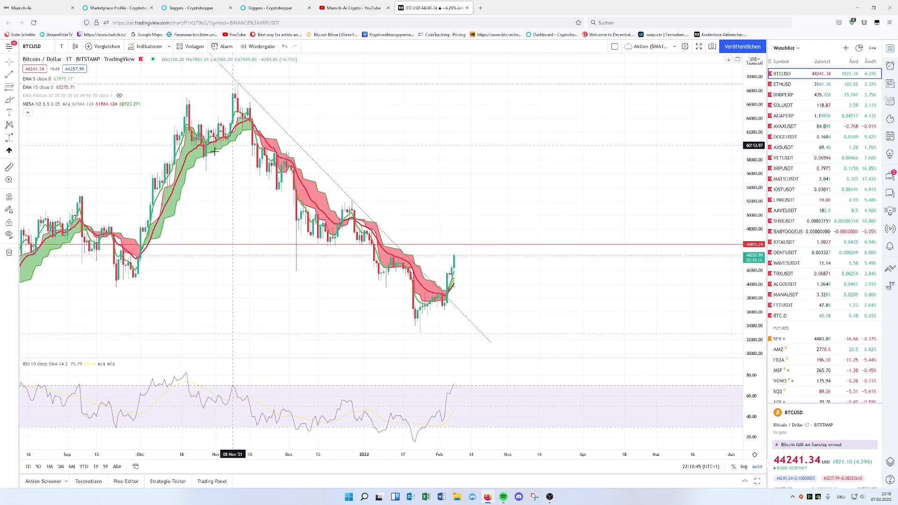
pyautogui.moveTo(120, 150); pyautogui.dragTo(300, 146)
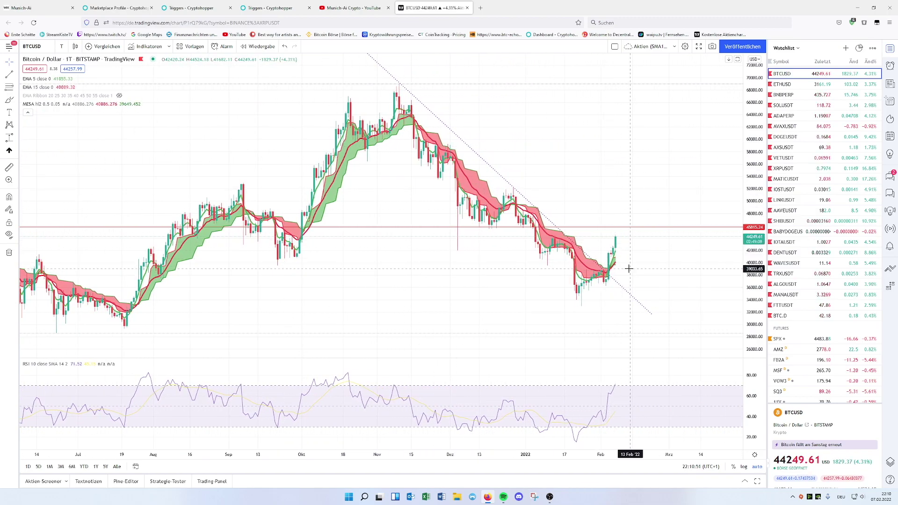
pyautogui.moveTo(627, 267); pyautogui.dragTo(583, 268)
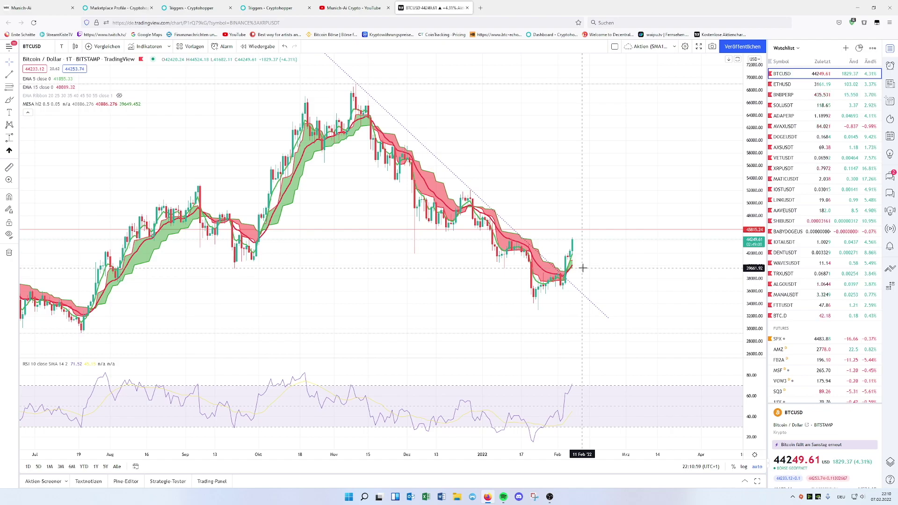
pyautogui.scroll(5, 583, 268)
pyautogui.scroll(2, 583, 268)
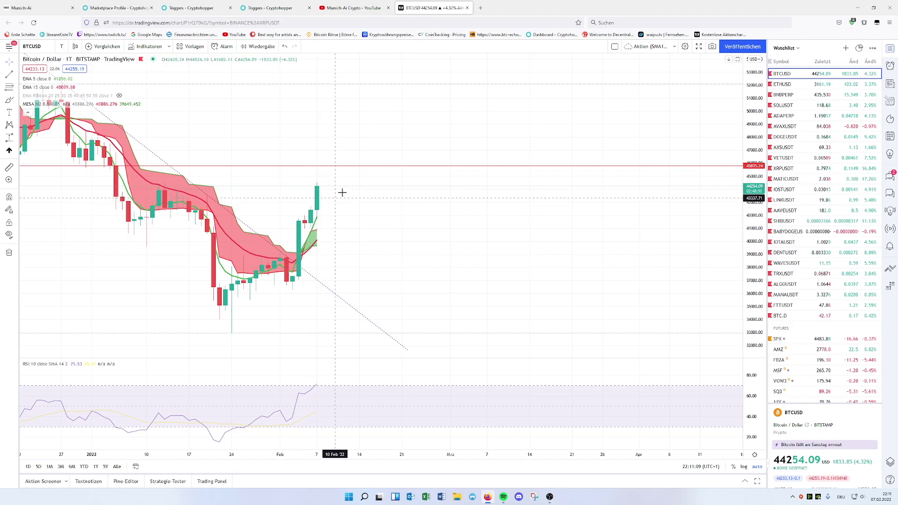
pyautogui.scroll(-5, 373, 208)
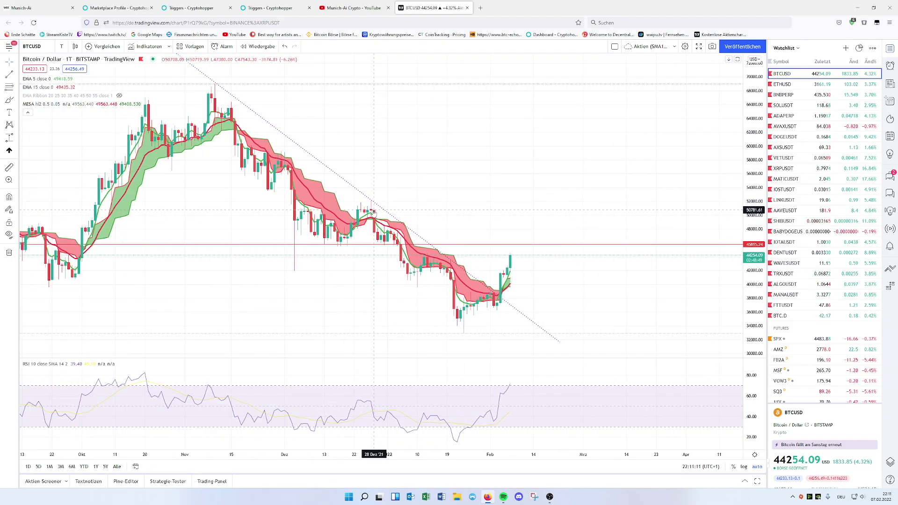
pyautogui.scroll(-3, 372, 208)
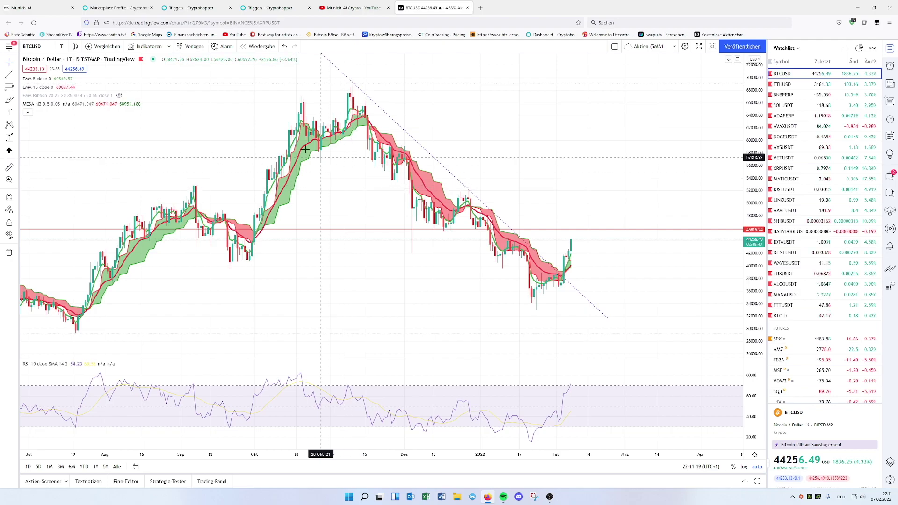
pyautogui.click(114, 10)
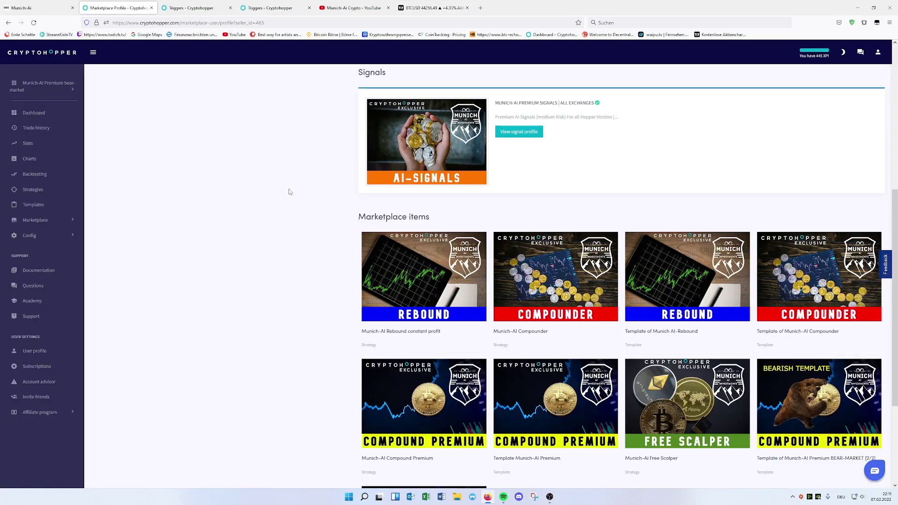
pyautogui.scroll(6, 289, 194)
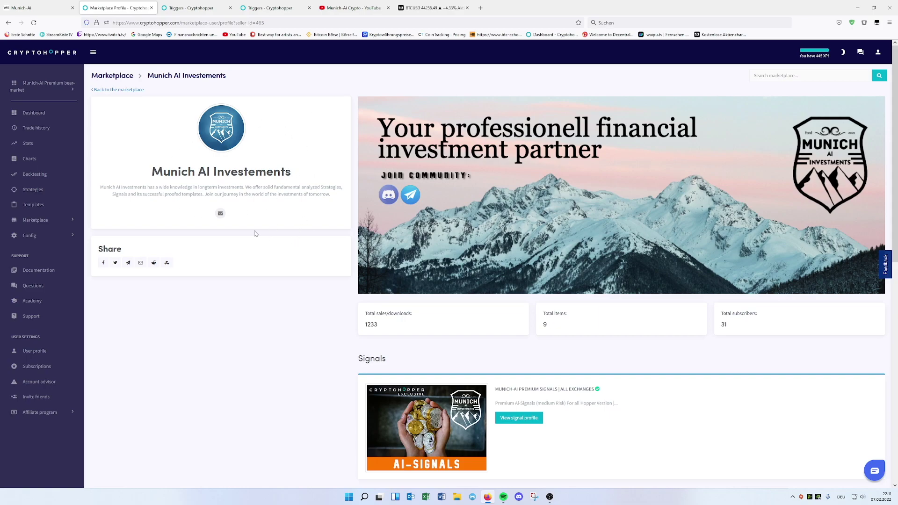
pyautogui.scroll(-5, 290, 205)
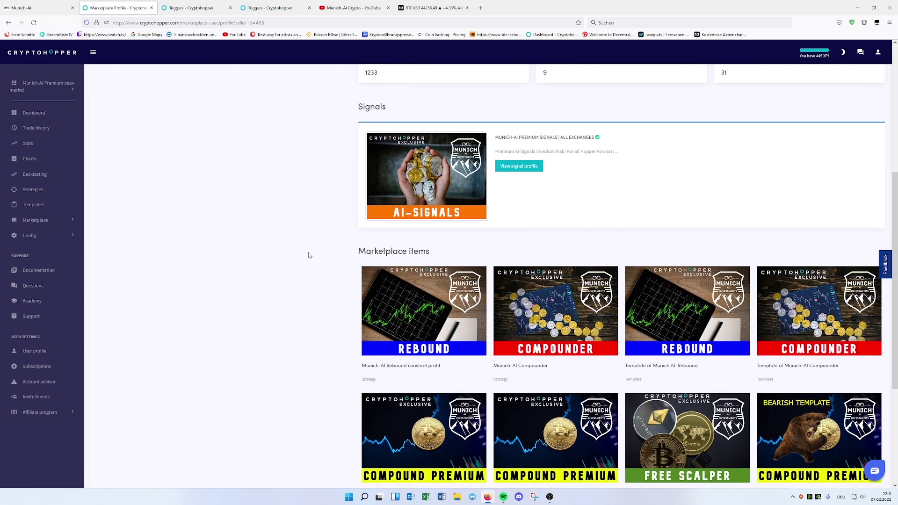
pyautogui.scroll(-4, 309, 254)
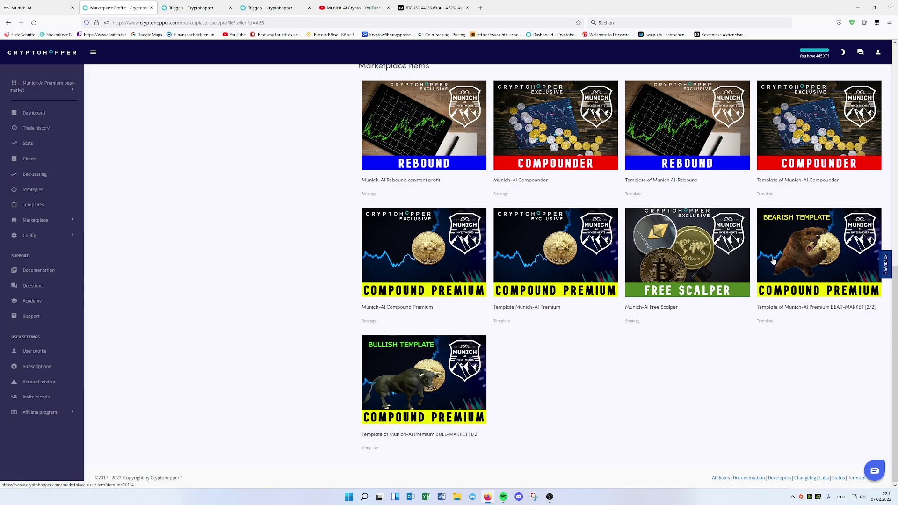
# Inspect the Switch template to Bull-market trigger's EMA 5/15 buy condition, then view BTCUSD
pyautogui.click(189, 8)
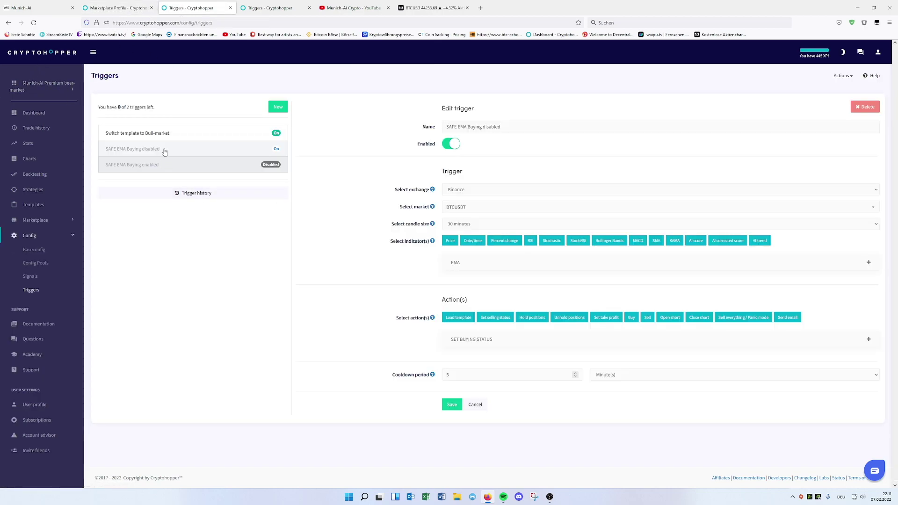
pyautogui.click(163, 134)
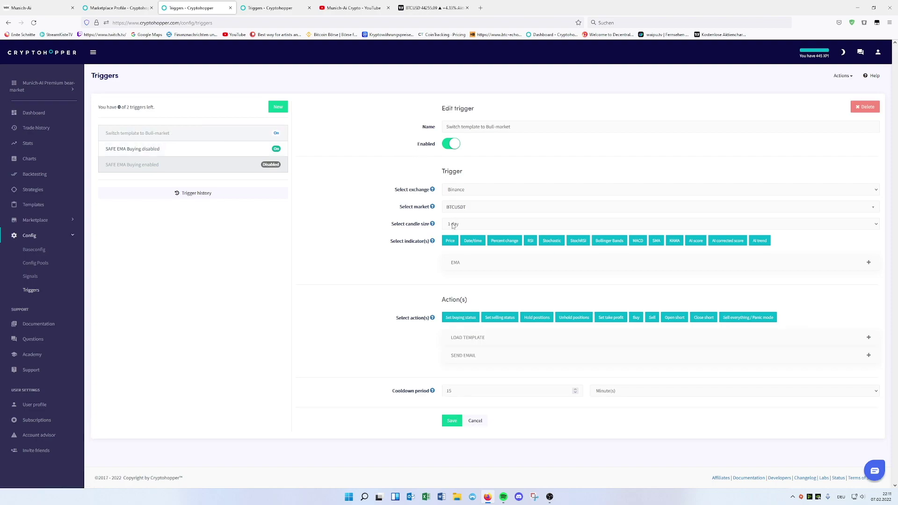
pyautogui.click(455, 263)
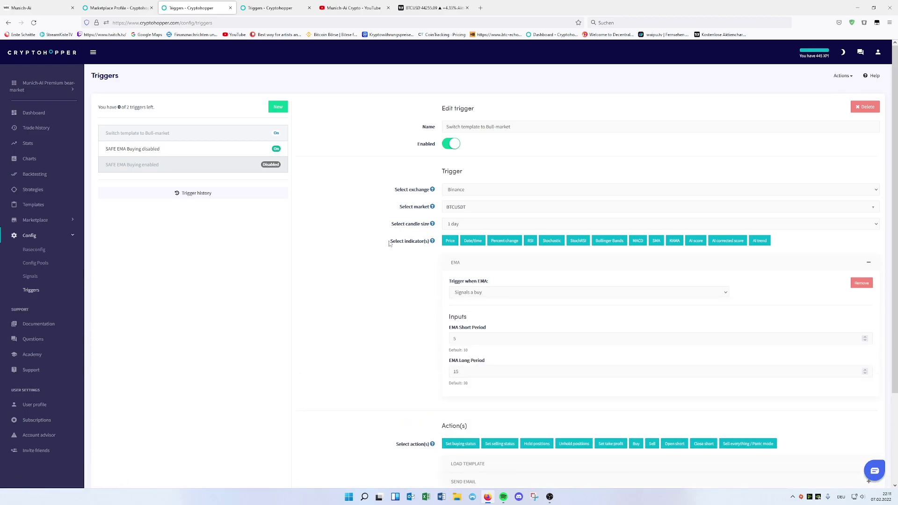
pyautogui.click(431, 7)
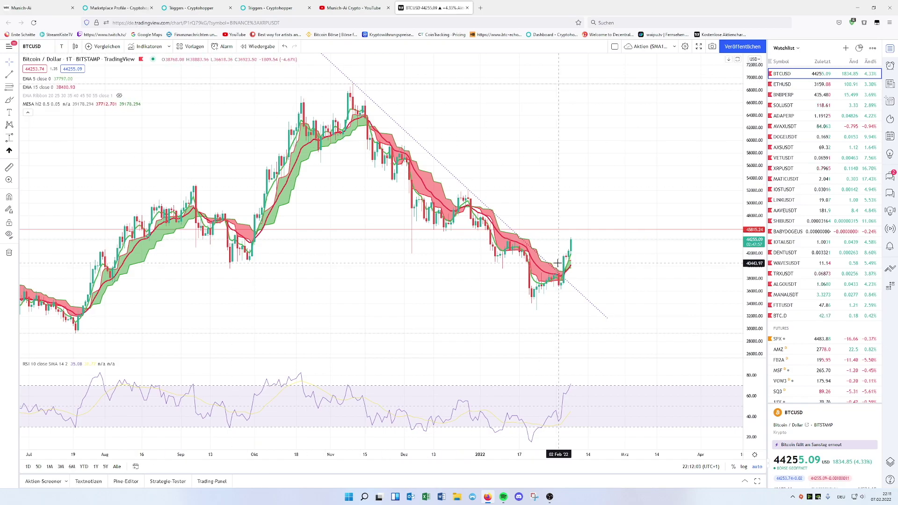
# Pan and zoom the daily BTCUSD chart over earlier EMA crosses, then return to the trigger
pyautogui.scroll(2, 187, 113)
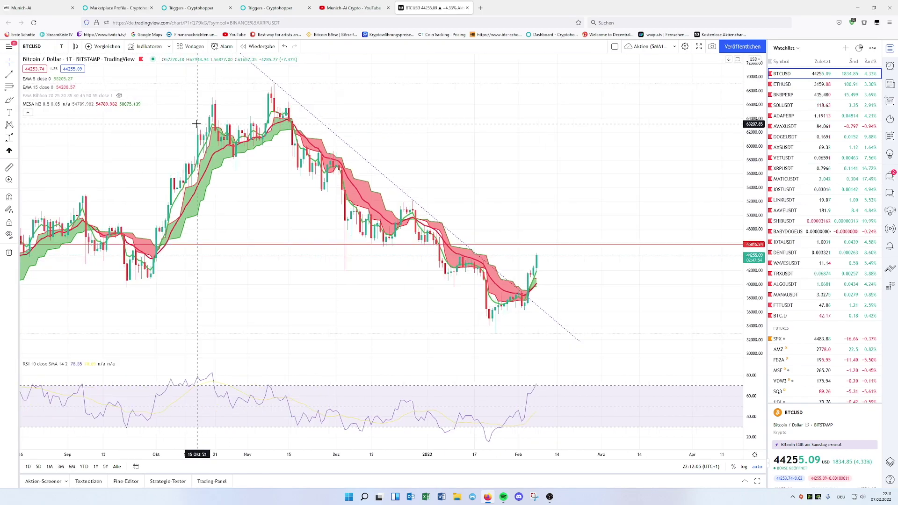
pyautogui.moveTo(170, 92); pyautogui.dragTo(322, 187)
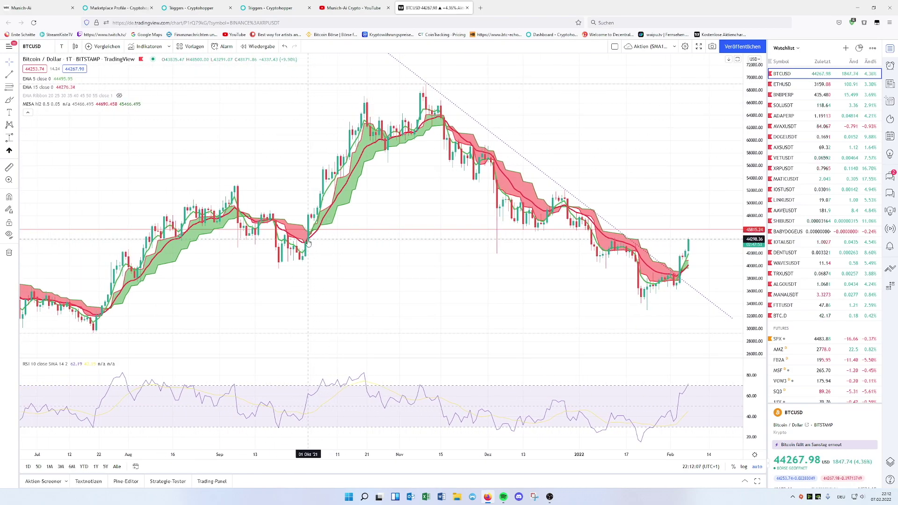
pyautogui.scroll(2, 312, 236)
pyautogui.moveTo(311, 237); pyautogui.dragTo(242, 259)
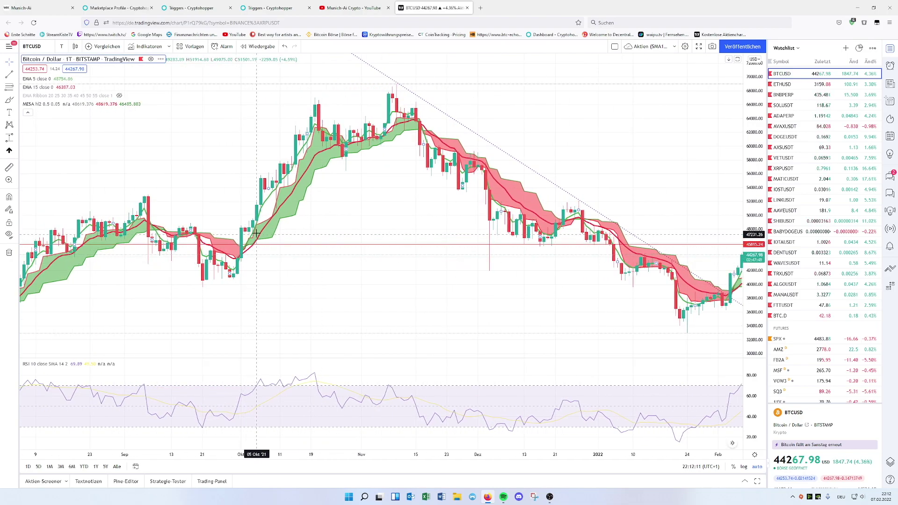
pyautogui.click(185, 9)
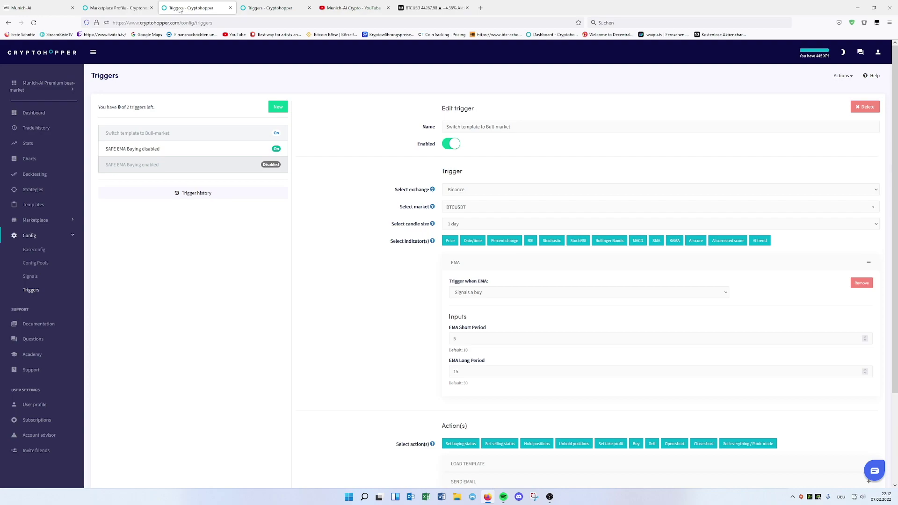
# Check the Load template action, then view trailing stop-loss at 0.1%, armed at 0.8%, profit-only
pyautogui.click(272, 8)
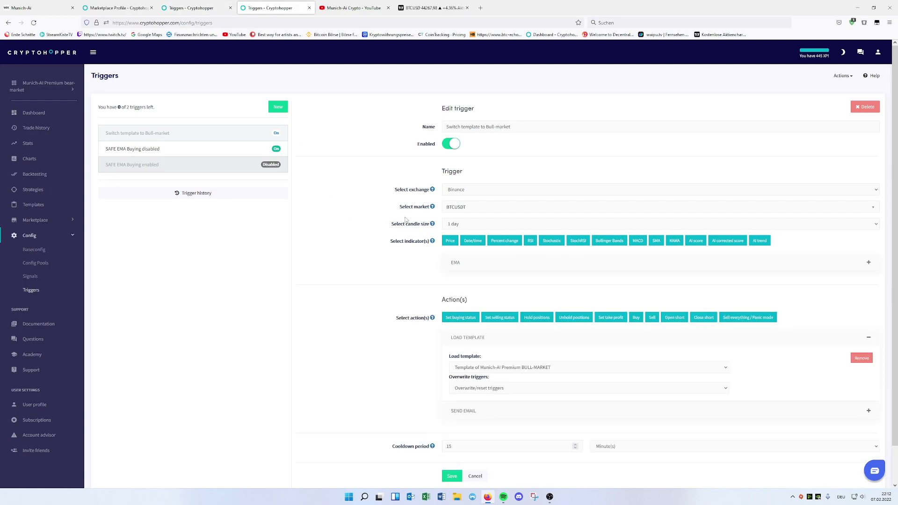
pyautogui.click(35, 250)
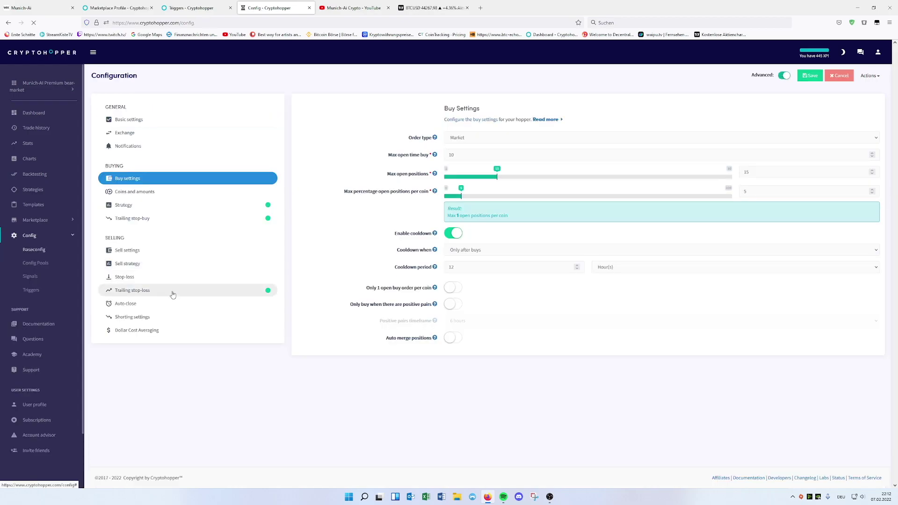
pyautogui.click(175, 291)
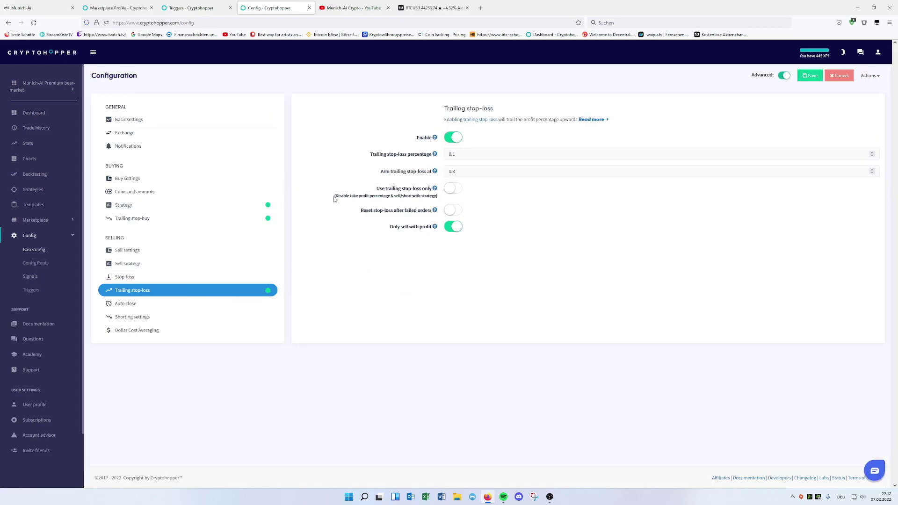
pyautogui.click(186, 10)
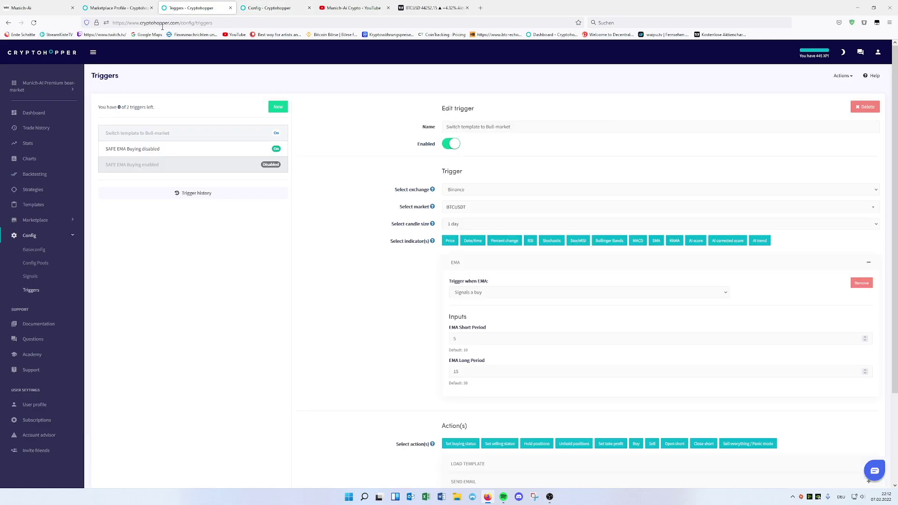
pyautogui.click(34, 250)
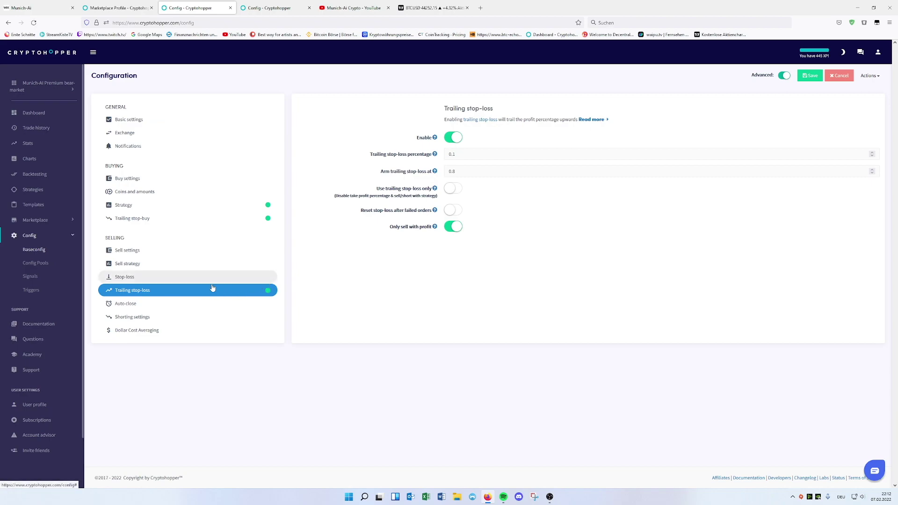
pyautogui.click(47, 88)
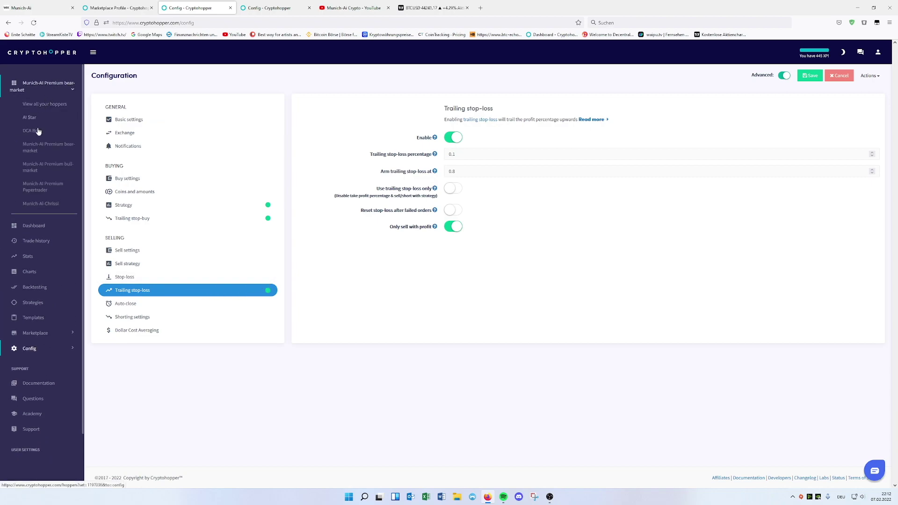
pyautogui.click(37, 168)
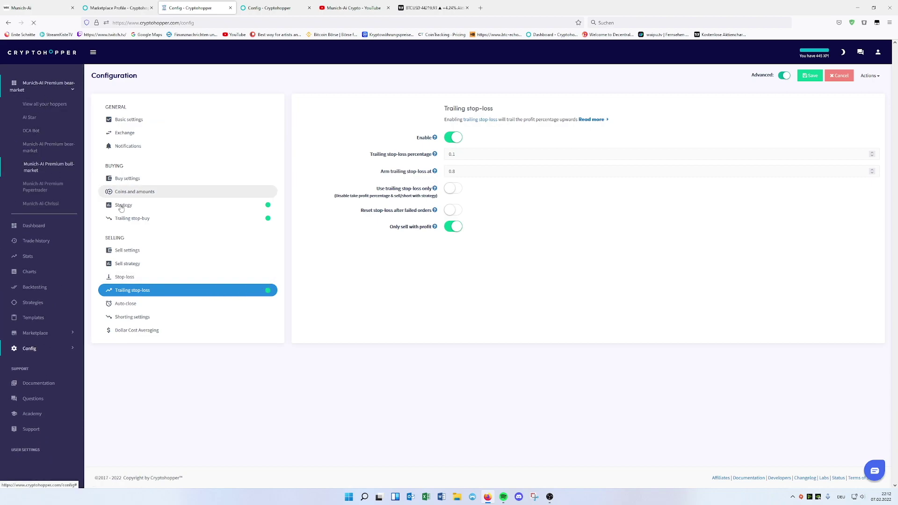
pyautogui.click(185, 294)
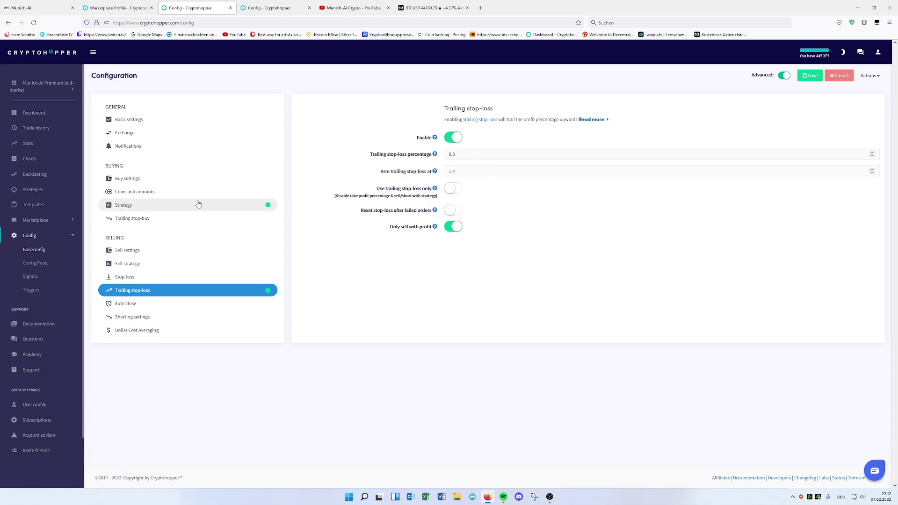
pyautogui.click(175, 192)
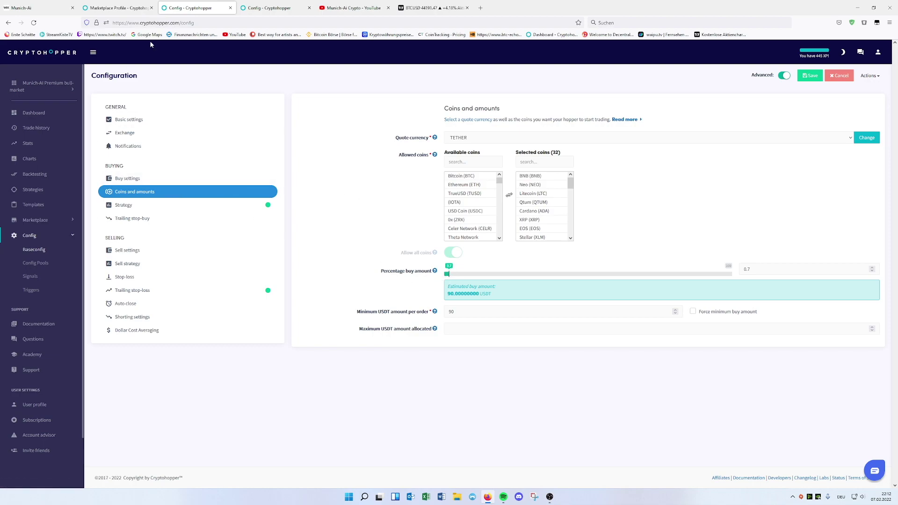
pyautogui.click(50, 88)
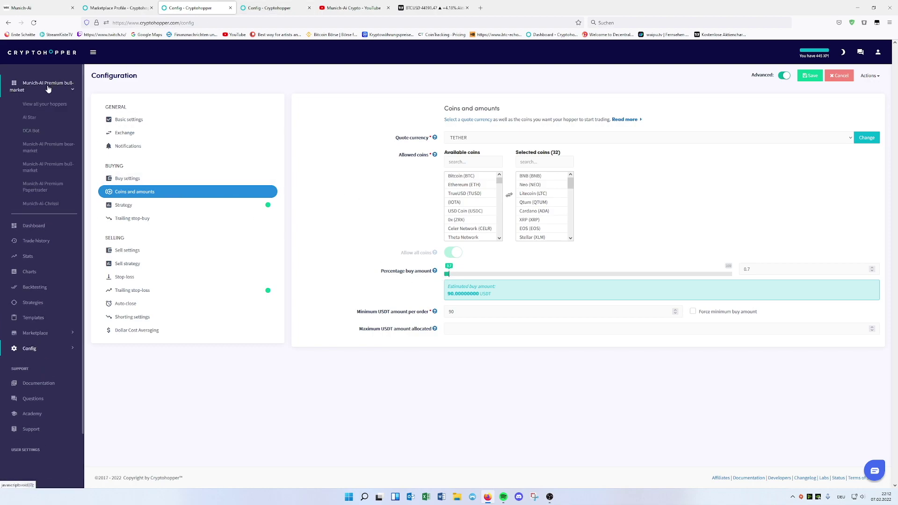
pyautogui.click(30, 149)
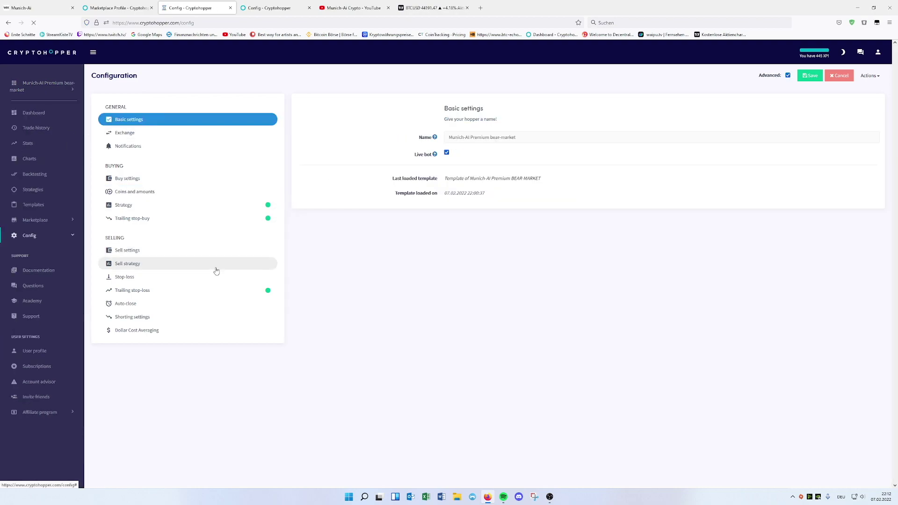
pyautogui.click(201, 291)
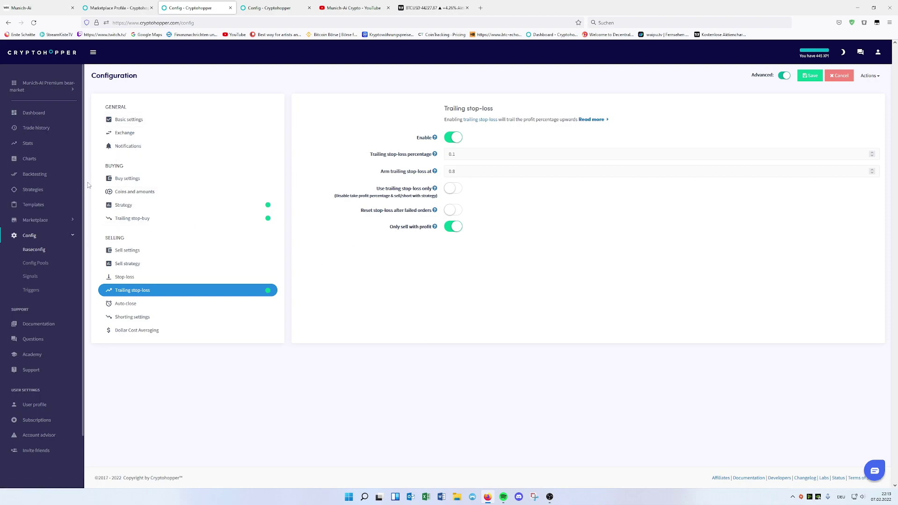
pyautogui.click(32, 291)
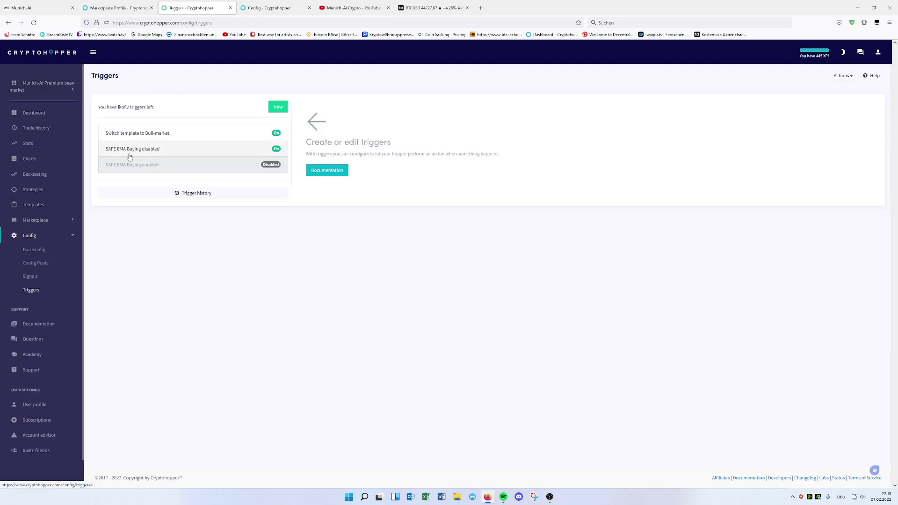
# Review the SAFE EMA Buying disabled trigger's 30-minute EMA condition, then bring up BTCUSD
pyautogui.click(129, 151)
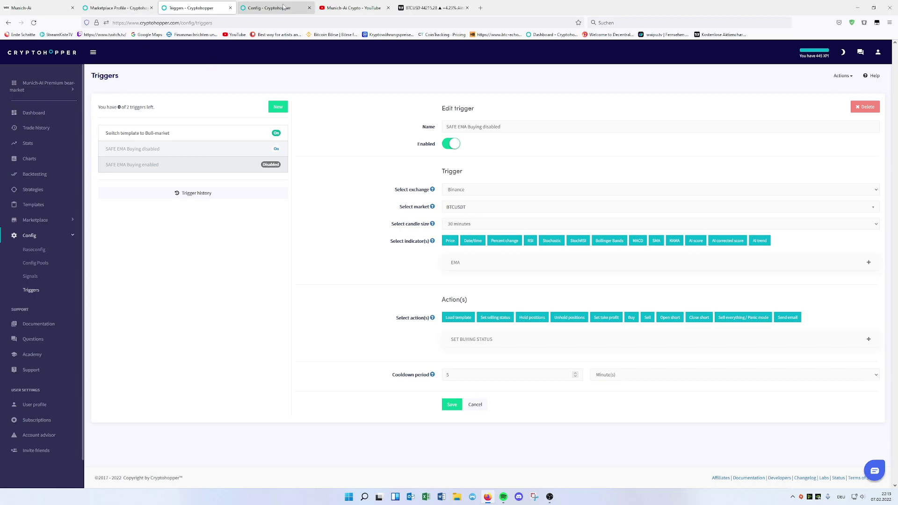
pyautogui.hotkey('ctrl', '6')
# Flip BTCUSD to 30-minute and back to daily, pan to recent months, then reopen the Bull-market trigger
pyautogui.scroll(-2, 457, 217)
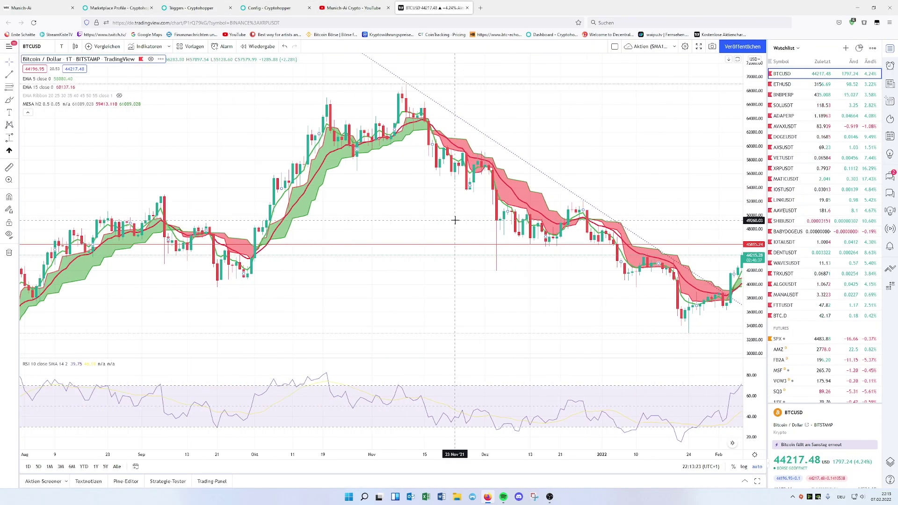
pyautogui.click(63, 47)
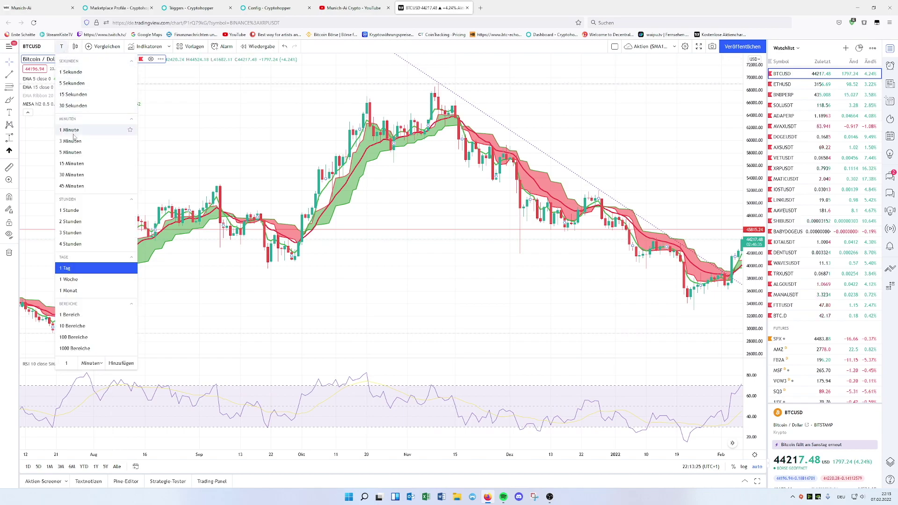
pyautogui.click(92, 186)
pyautogui.scroll(2, 328, 231)
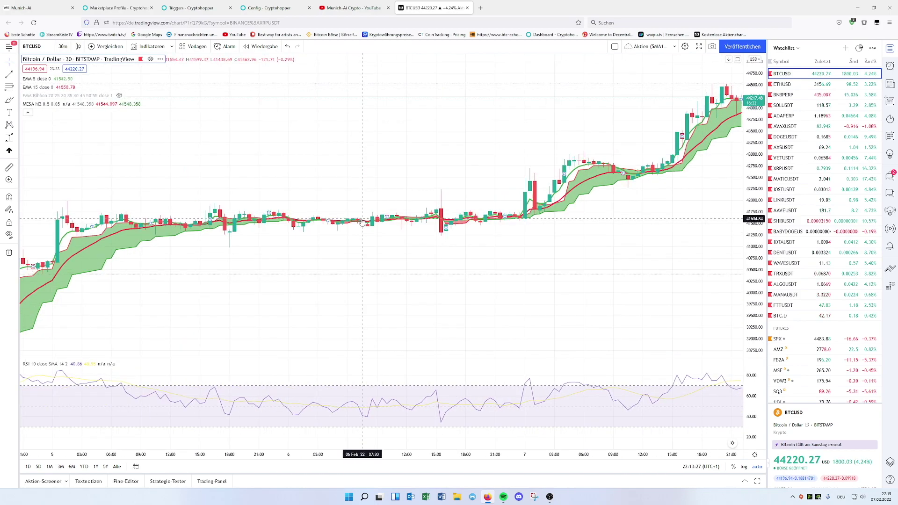
pyautogui.scroll(-2, 150, 229)
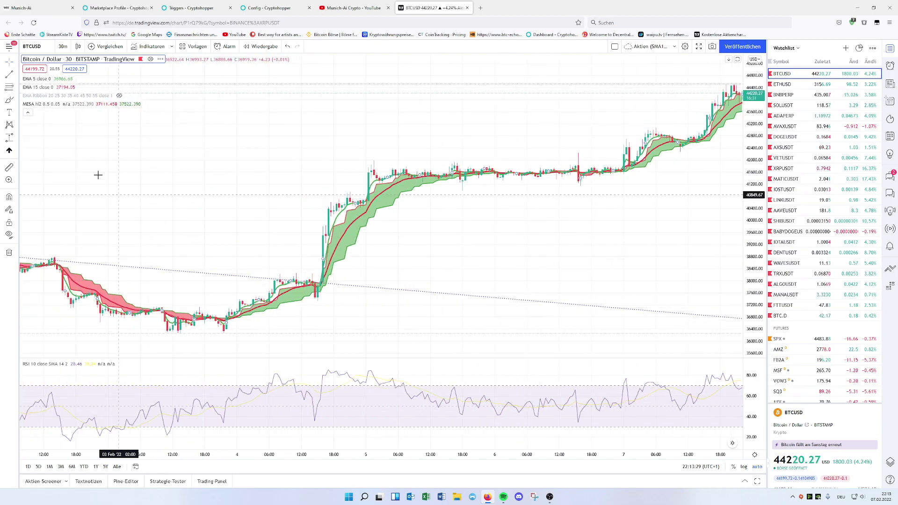
pyautogui.click(63, 47)
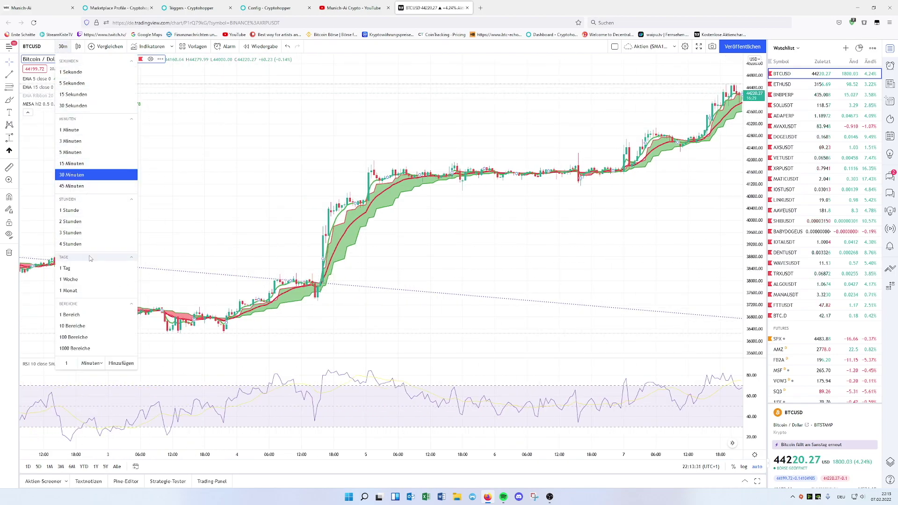
pyautogui.click(66, 268)
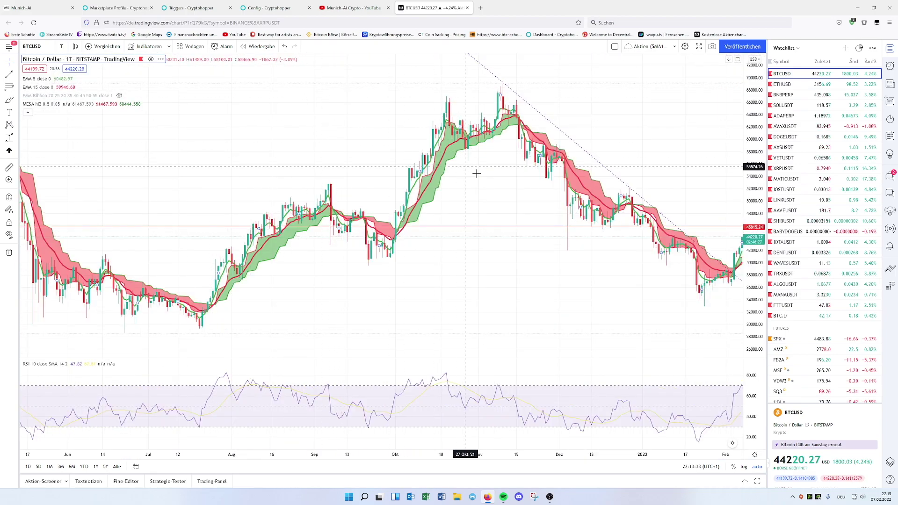
pyautogui.moveTo(478, 173); pyautogui.dragTo(411, 108)
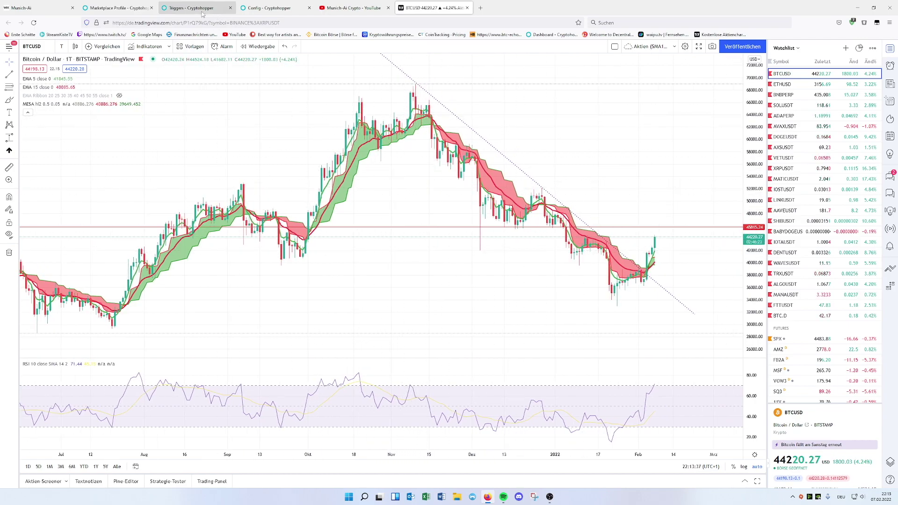
pyautogui.click(187, 8)
pyautogui.click(145, 136)
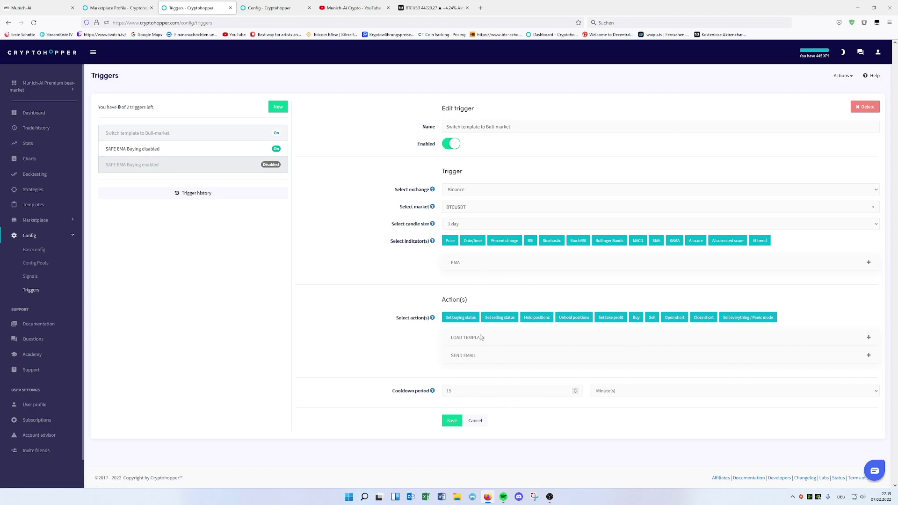
# Read the trigger's 'BULL-run started' email message, then return to the Munich-AI profile
pyautogui.click(485, 359)
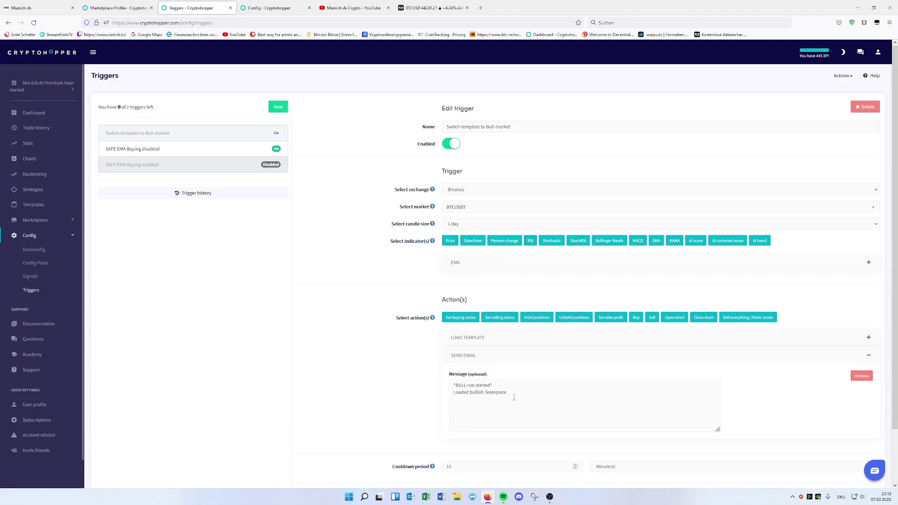
pyautogui.moveTo(522, 393); pyautogui.dragTo(444, 384)
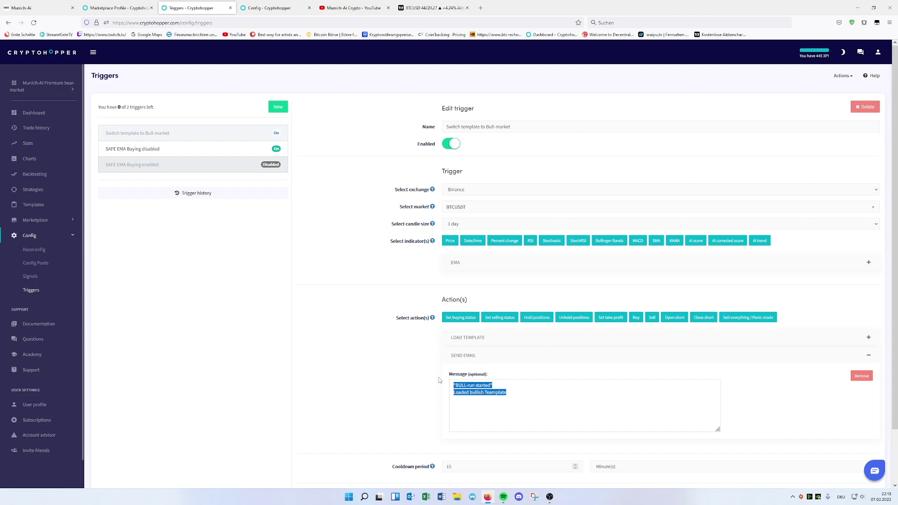
pyautogui.click(440, 380)
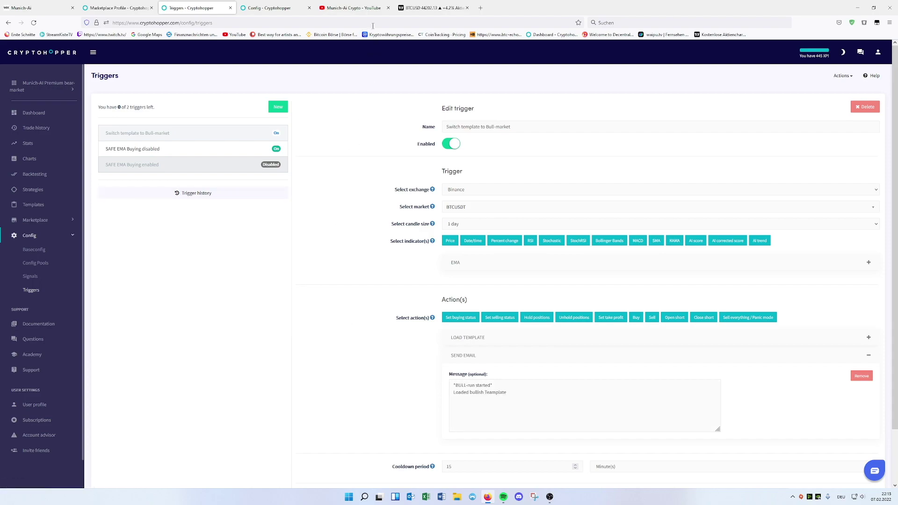
pyautogui.click(282, 8)
pyautogui.click(196, 8)
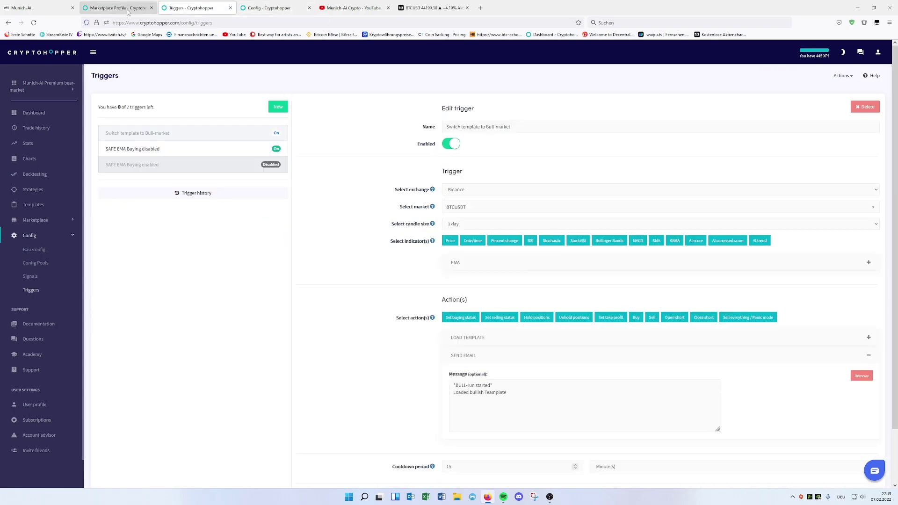
pyautogui.click(119, 8)
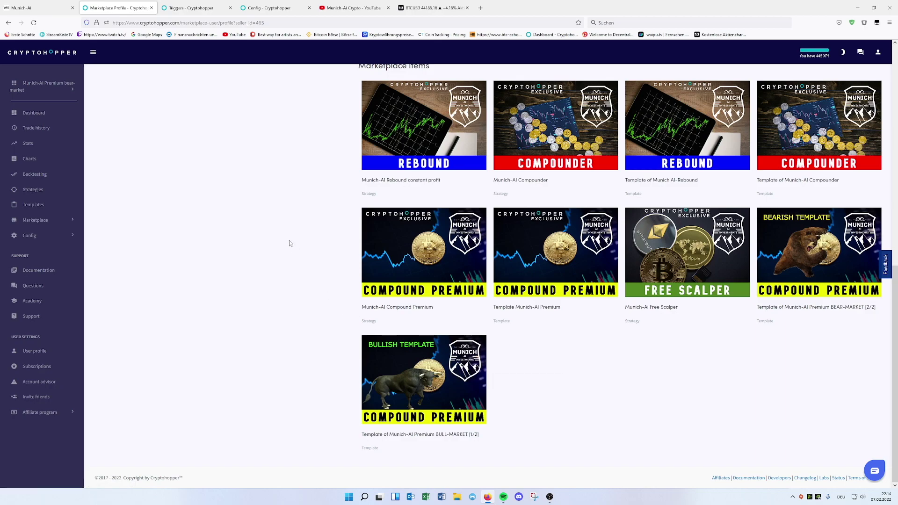
# Return to the hopper configuration showing trailing stop-loss at 0.1%, armed at 0.8%
pyautogui.click(248, 7)
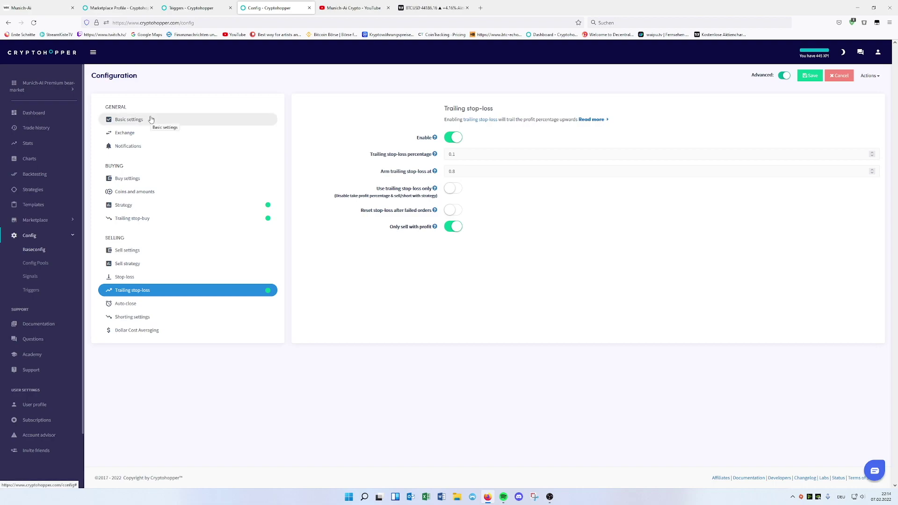
# Check the Load/Save template actions, visit the Triggers page, then return to the base configuration
pyautogui.click(870, 76)
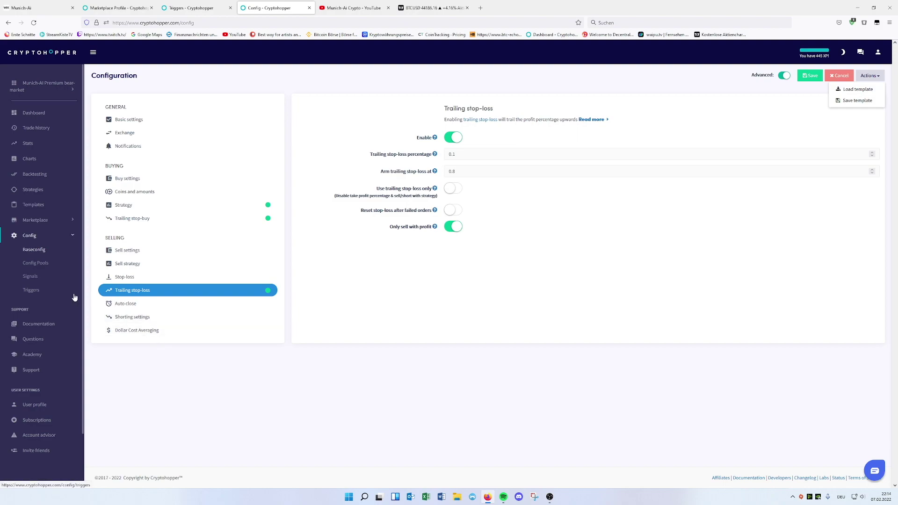
pyautogui.click(32, 290)
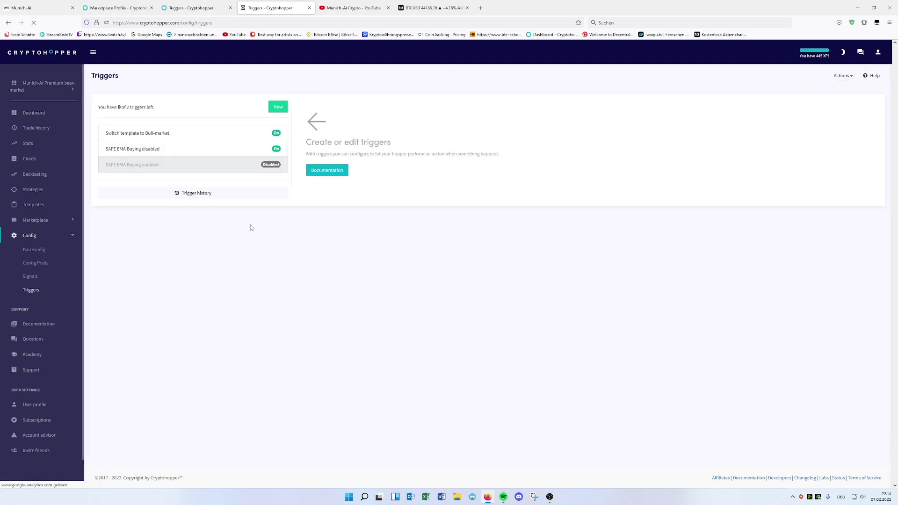
pyautogui.click(41, 255)
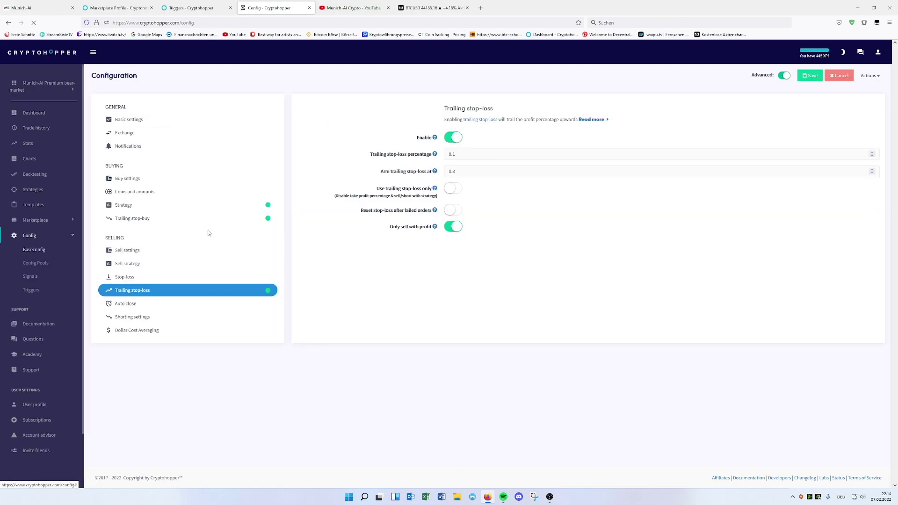
# Show the strategy settings: Munich-AI Compound Premium, signals-only off, 3 targets to buy
pyautogui.click(200, 207)
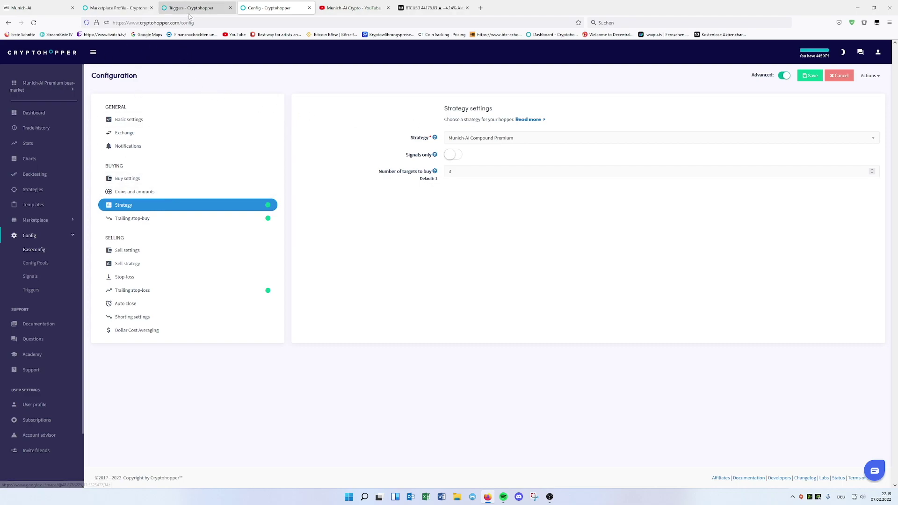
# Open the 'SAFE EMA Buying disabled' trigger (Binance BTCUSDT, 30-minute candles, EMA condition) for editing
pyautogui.click(27, 291)
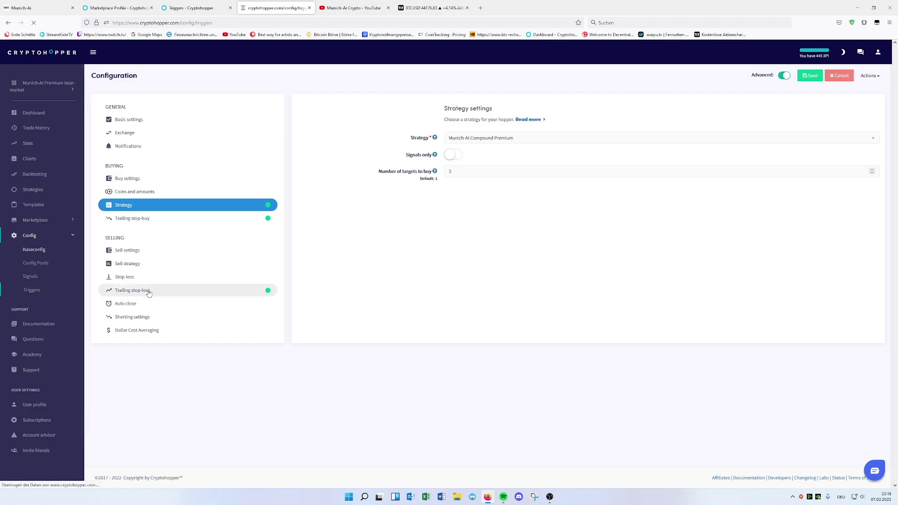
pyautogui.click(142, 149)
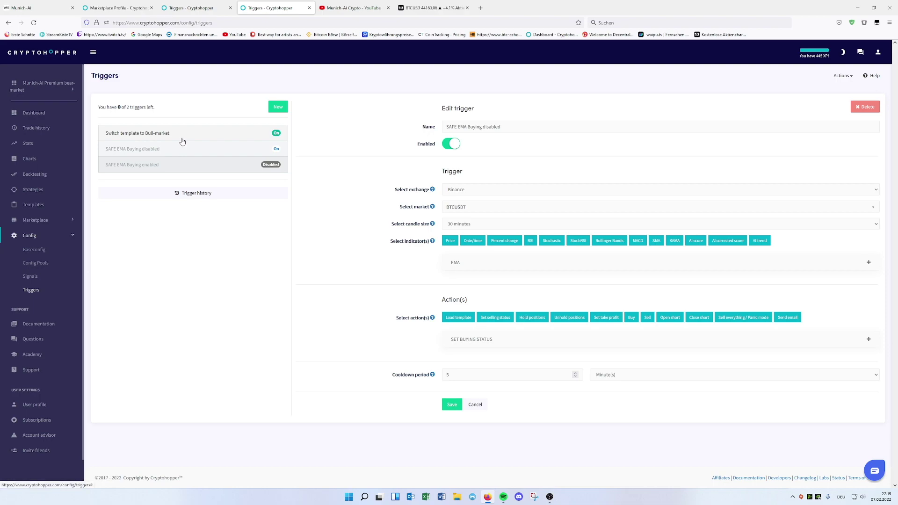
# Glance through the Munich-Ai Crypto YouTube uploads, then return to the Munich-AI website home page
pyautogui.click(342, 10)
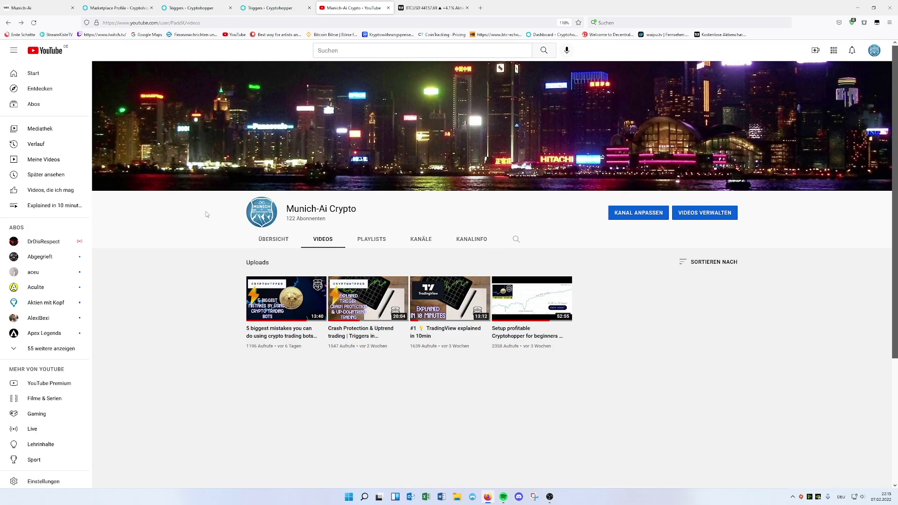
pyautogui.scroll(-5, 196, 239)
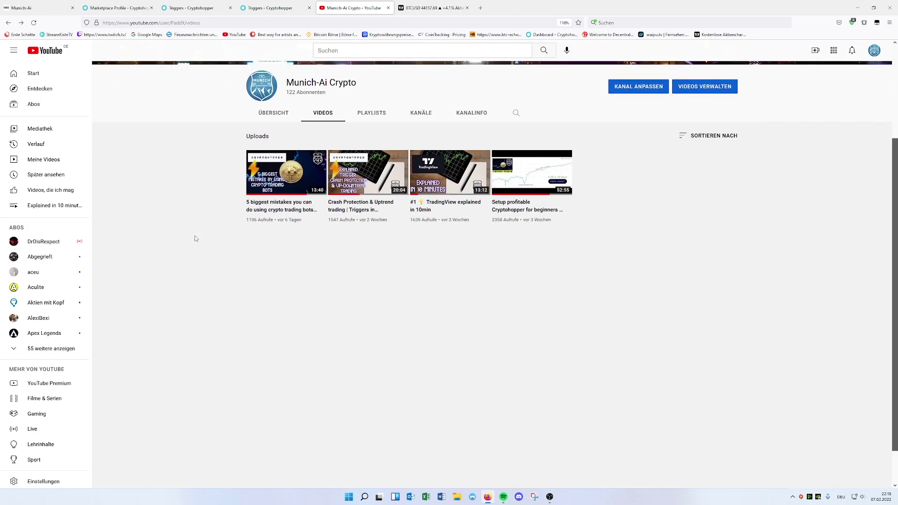
pyautogui.scroll(2, 195, 238)
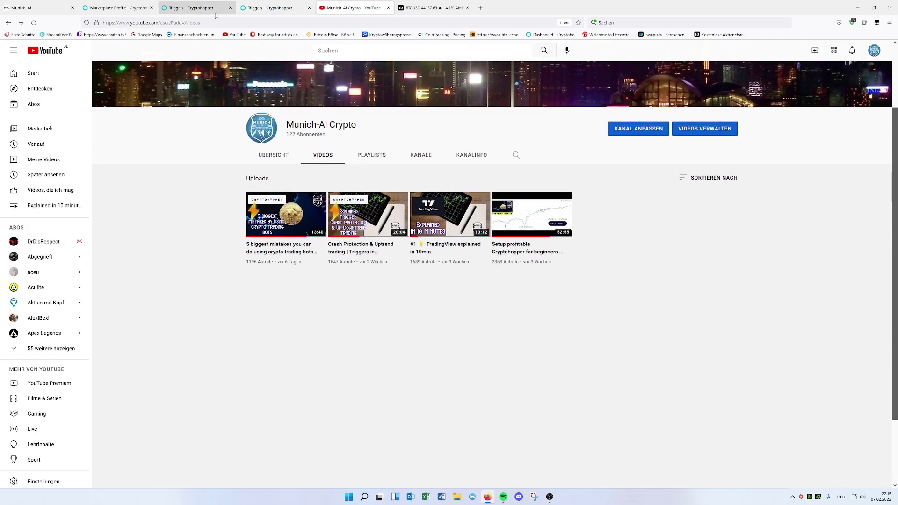
pyautogui.click(51, 8)
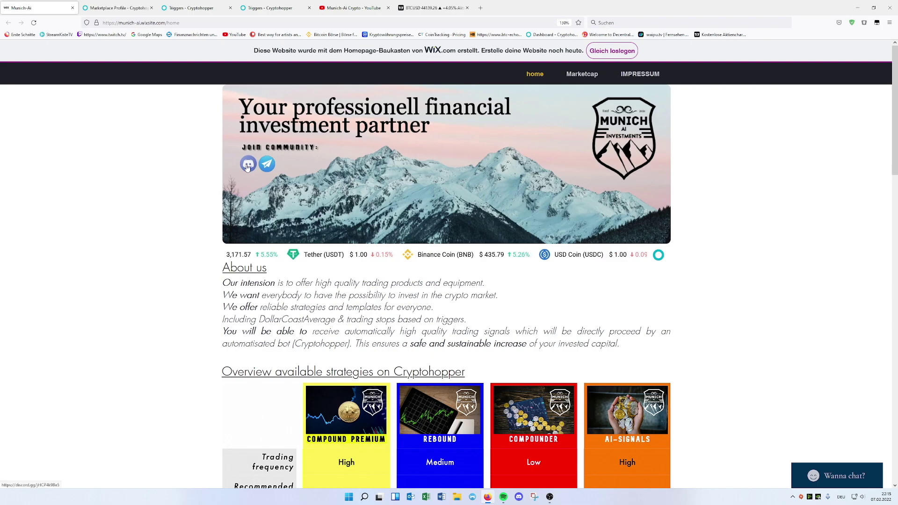
# Reveal the Munich-AI website's full address, then return to the Munich-AI marketplace profile
pyautogui.click(120, 22)
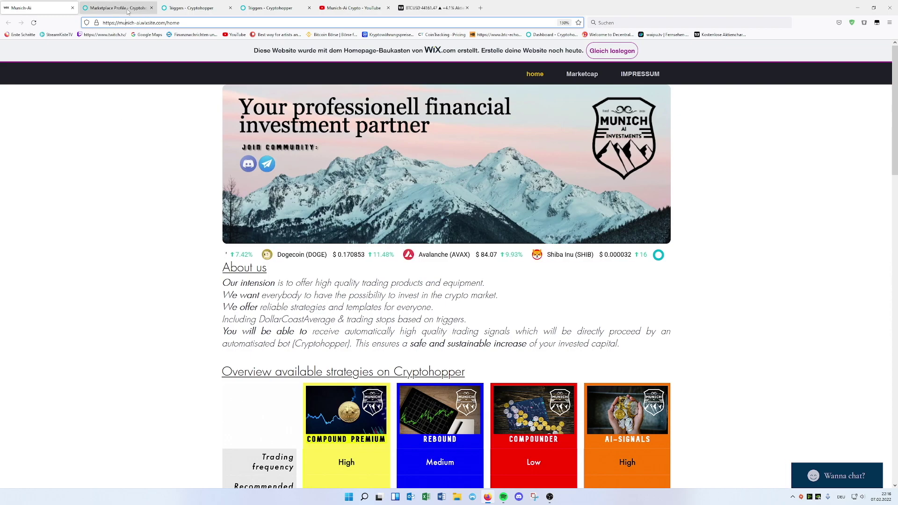
pyautogui.click(125, 9)
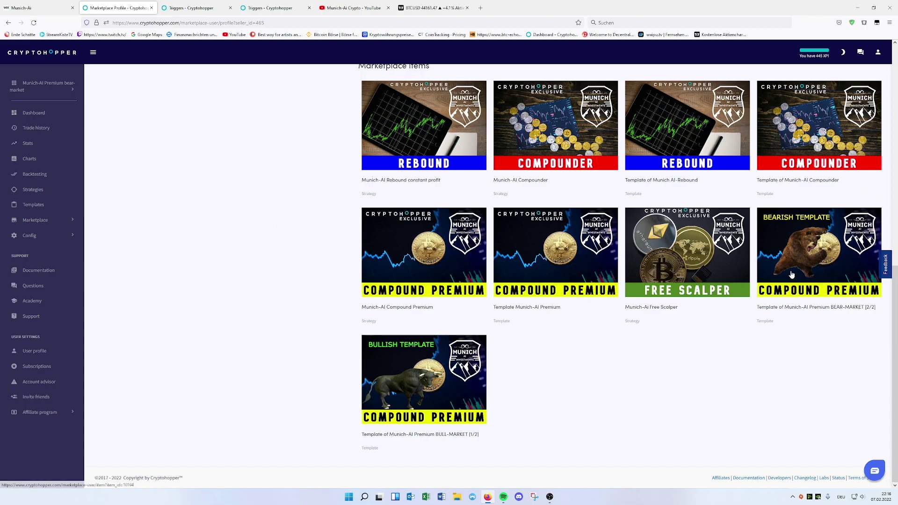
# Review the Munich AI Investements profile and its nine marketplace items, then bring OBS Studio forward
pyautogui.scroll(10, 276, 268)
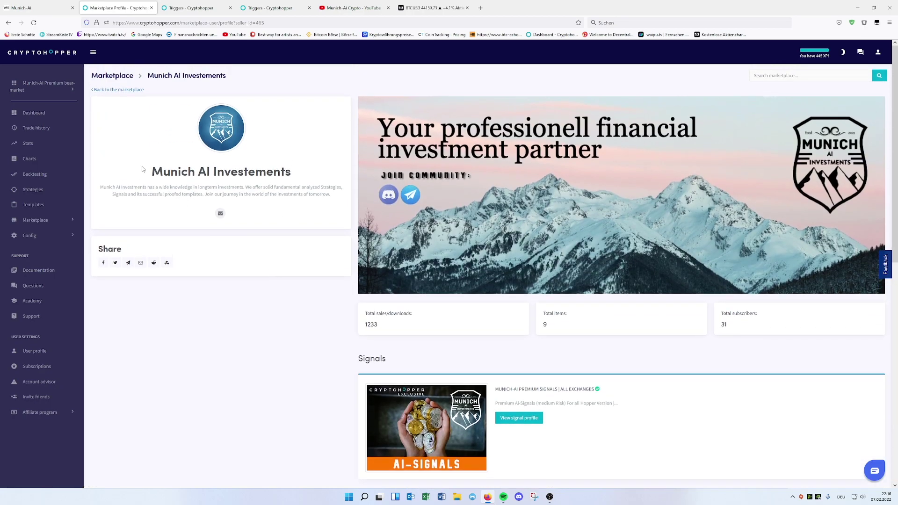
pyautogui.moveTo(152, 171); pyautogui.dragTo(303, 173)
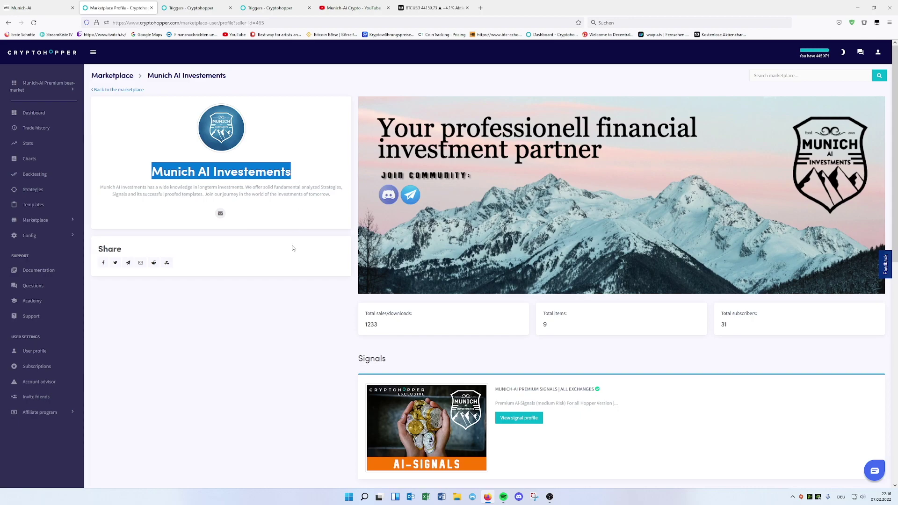
pyautogui.scroll(-8, 292, 248)
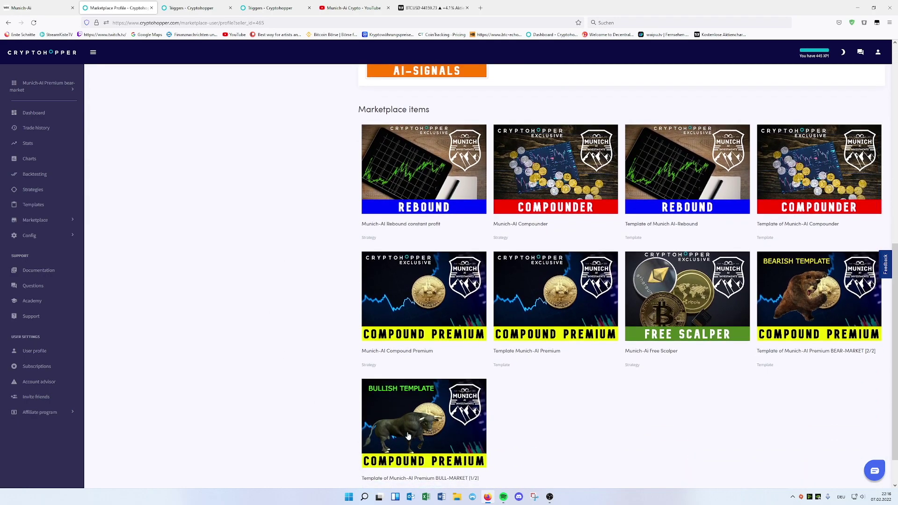
pyautogui.scroll(-1, 639, 391)
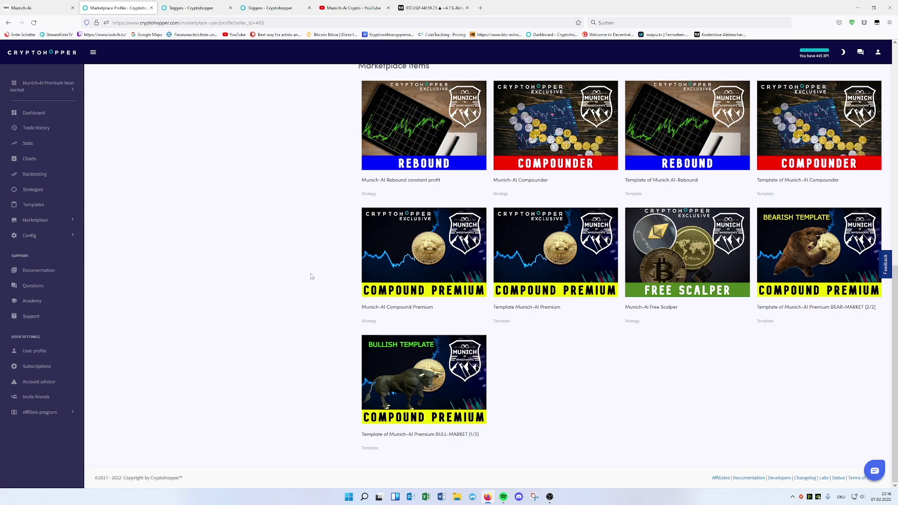
pyautogui.scroll(3, 312, 276)
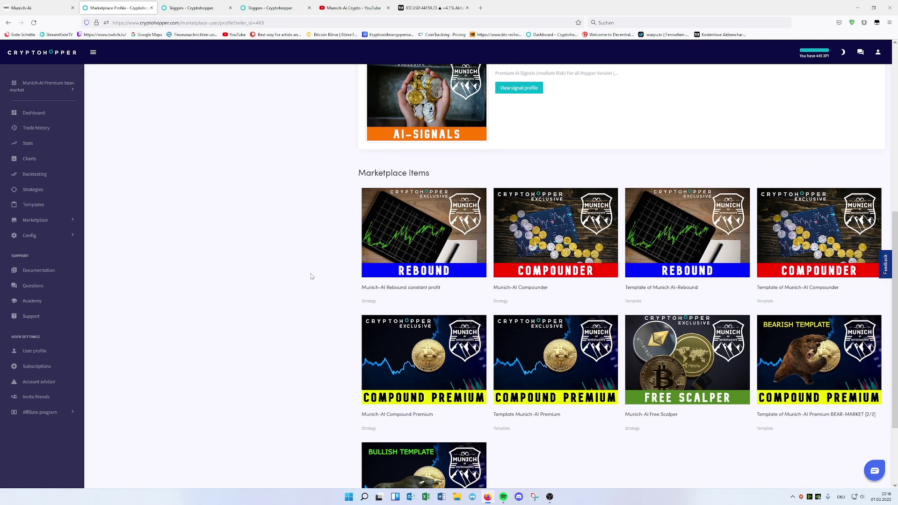
pyautogui.scroll(-2, 311, 276)
pyautogui.scroll(4, 312, 276)
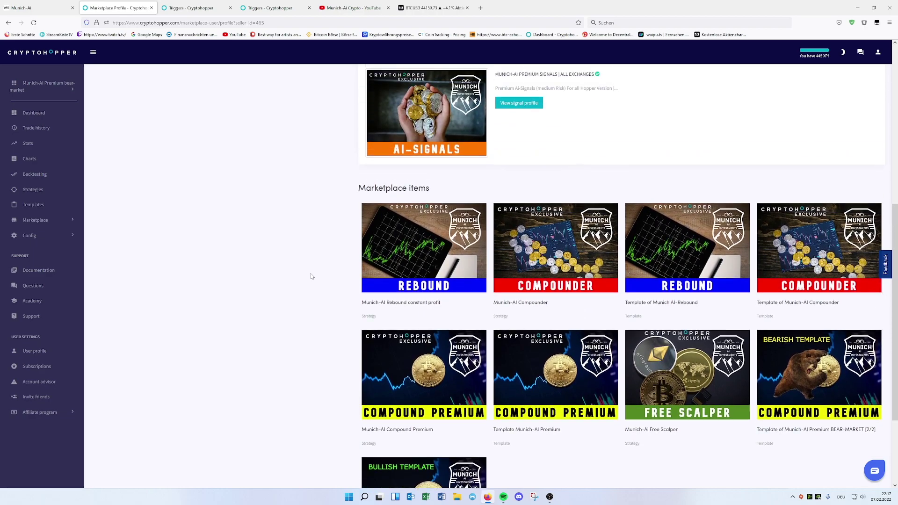
pyautogui.click(550, 497)
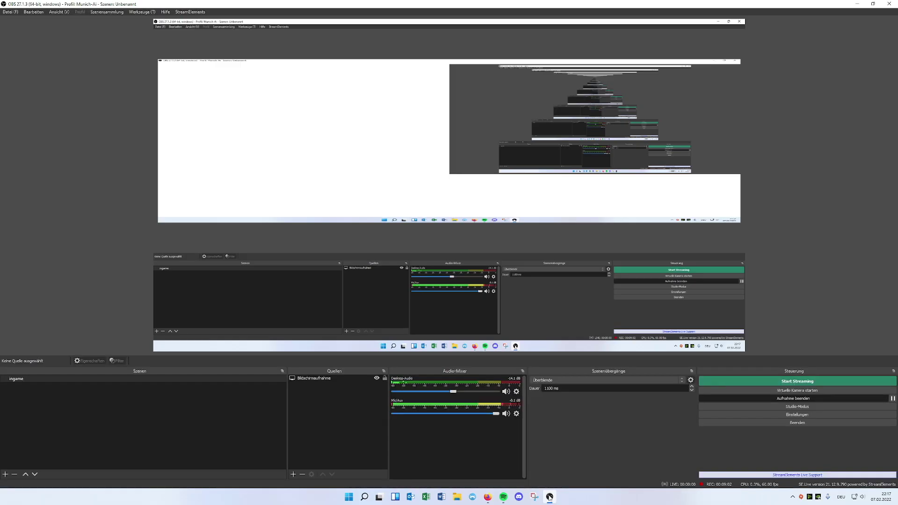